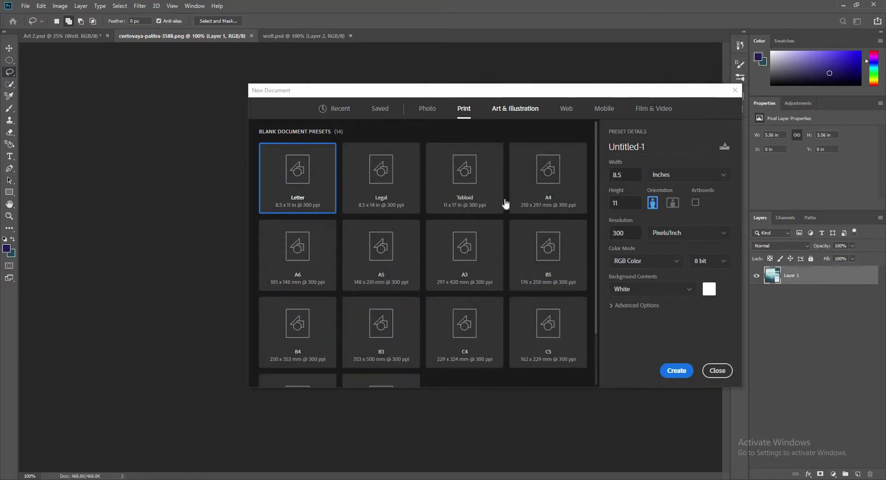
- Create a new A3 document, fill a dark teal rock silhouette, and shrink it lower
click(464, 255)
click(676, 371)
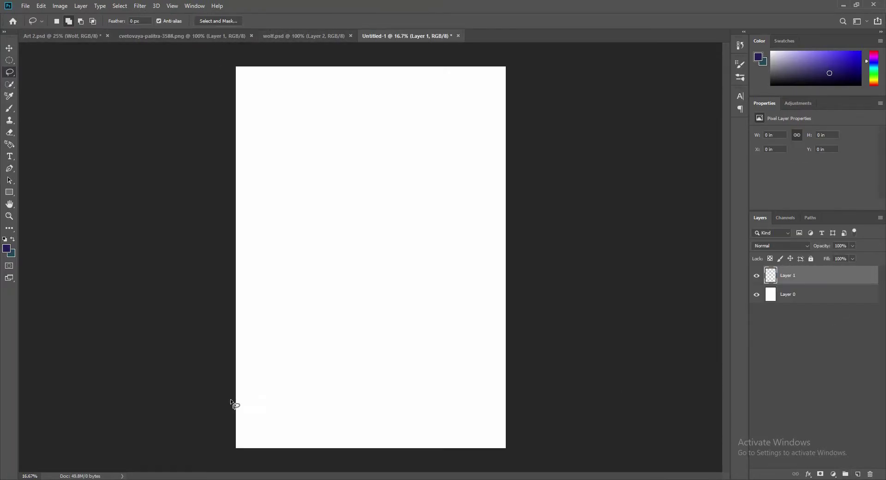
key(ctrl+BackSpace)
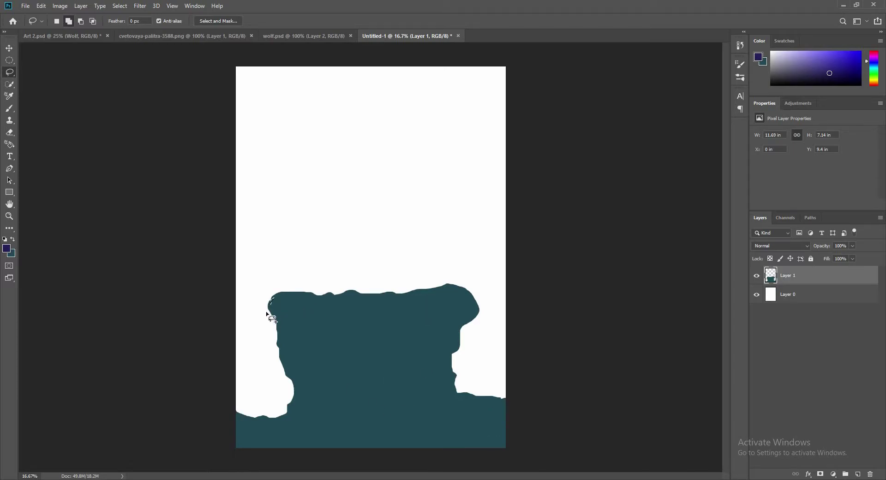
key(ctrl+t)
drag(235, 282, 253, 306)
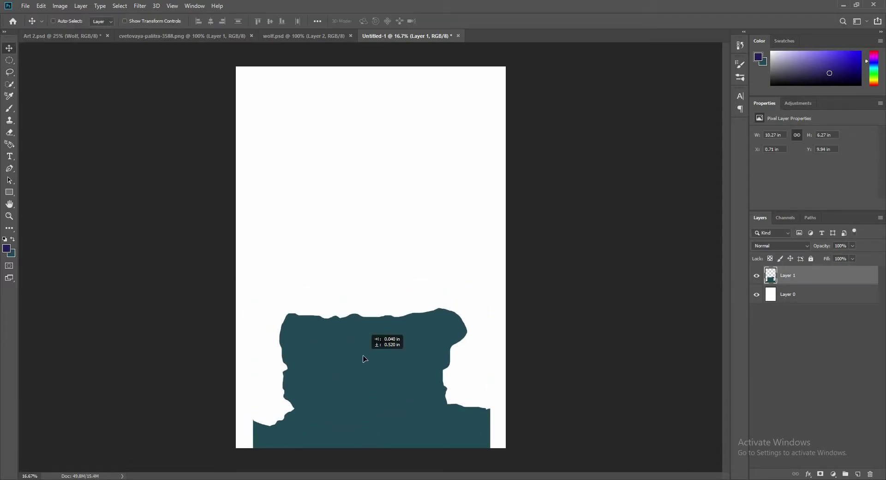
key(Return)
- Fill two lighter teal hill ridges on new layers behind the rock
key(ctrl+shift+alt+n)
drag(235, 367, 323, 399)
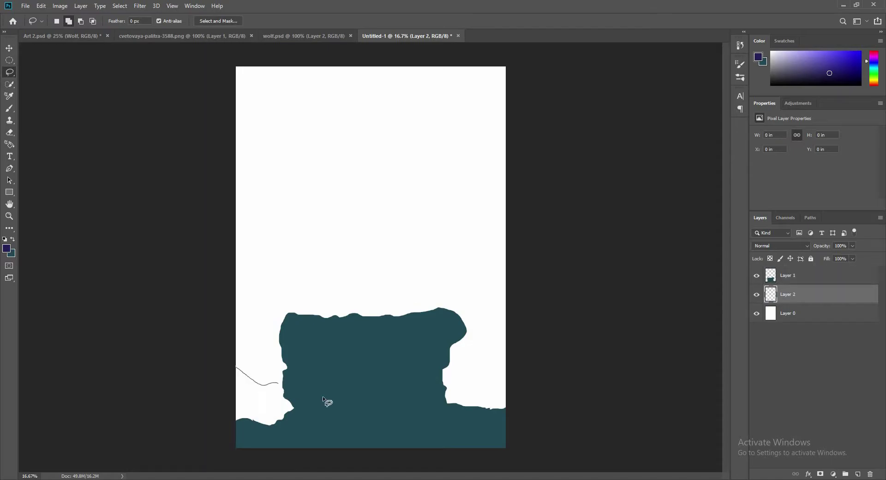
click(17, 252)
key(Return)
key(ctrl+BackSpace)
key(ctrl+d)
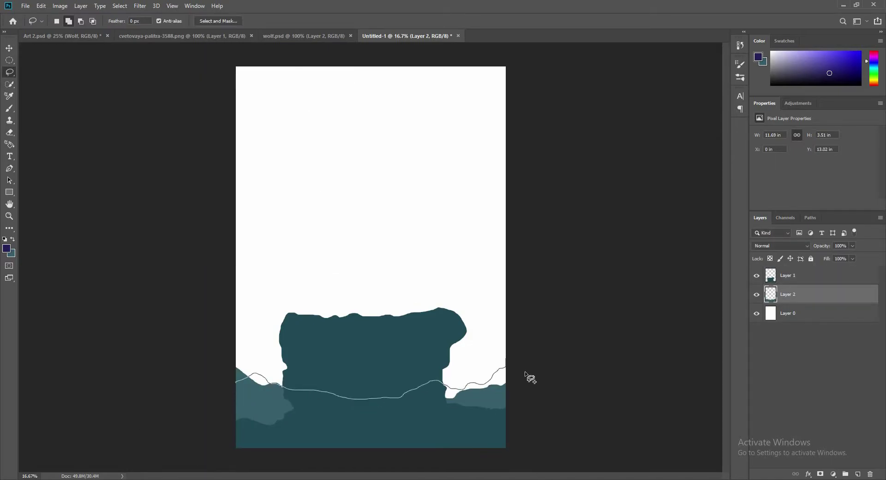
click(11, 253)
key(Return)
key(ctrl+BackSpace)
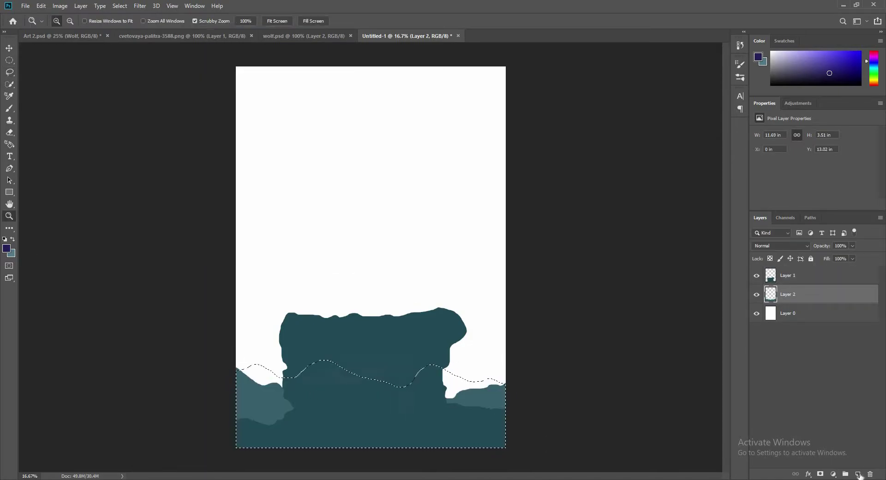
key(ctrl+d)
- Fill a new sky layer with a pale blue-grey colour
ctrl+click(857, 474)
key(z)
click(11, 252)
key(Return)
key(ctrl+BackSpace)
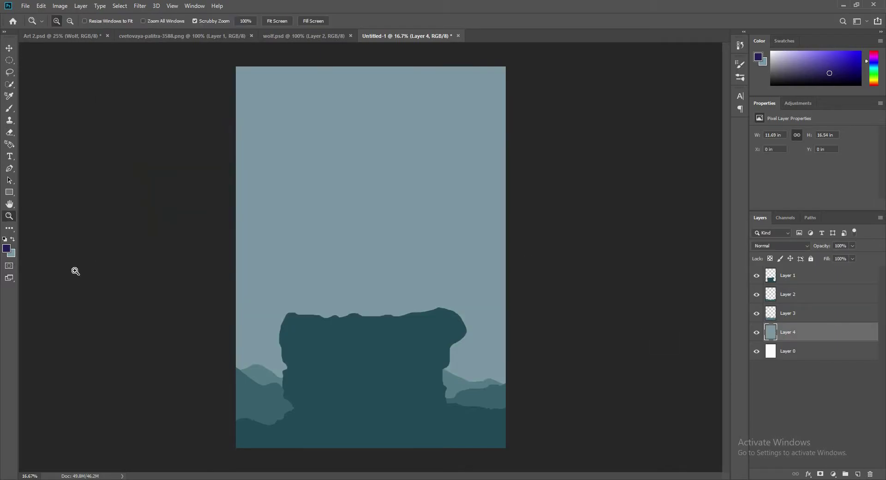
- Save the poster as ART 02.A
key(ctrl+shift+s)
text(A)
key(Return)
key(Return)
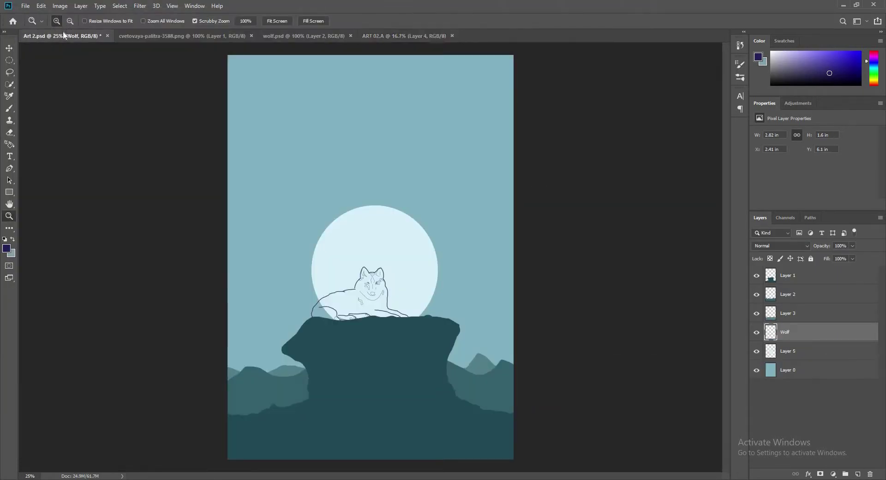
key(Return)
- Refill the sky light teal #91c0ce and patch extra pieces onto the rock
key(ctrl+BackSpace)
key(z)
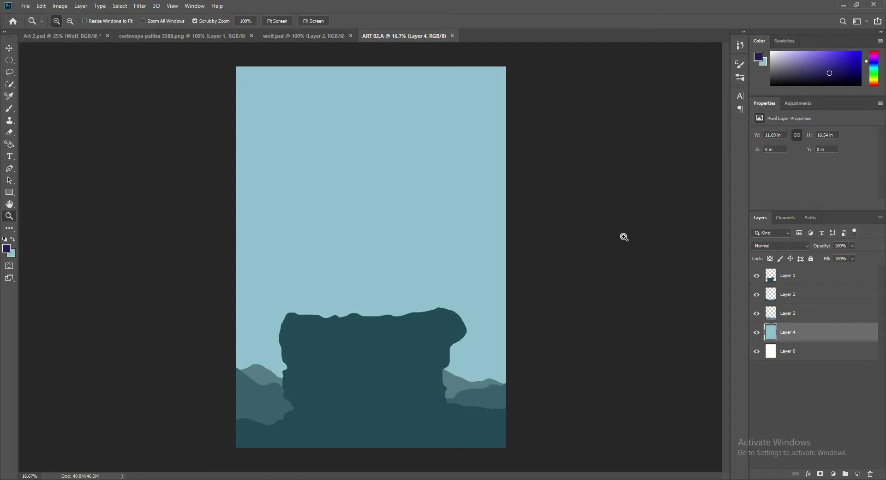
key(l)
ctrl+click(292, 336)
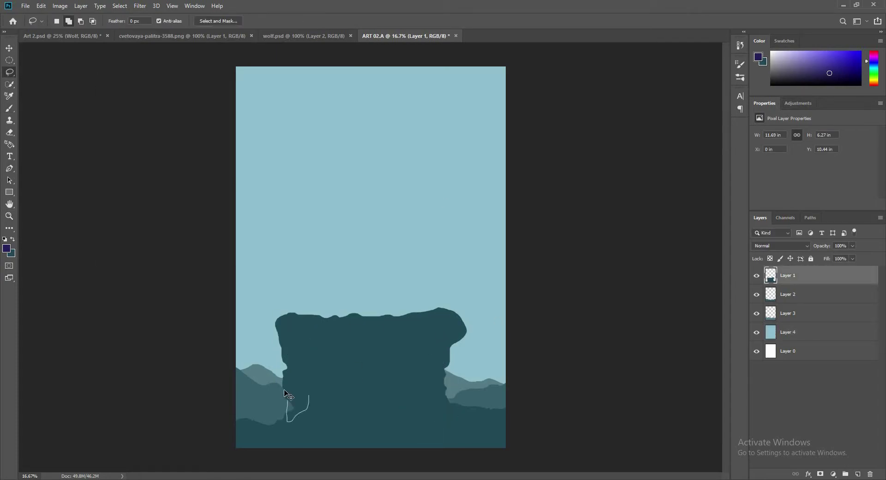
drag(286, 394, 287, 392)
key(ctrl+BackSpace)
key(ctrl+d)
key(d)
key(ctrl+BackSpace)
key(ctrl+d)
- Add a distant mountain ridge on a new layer at 26% opacity
key(v)
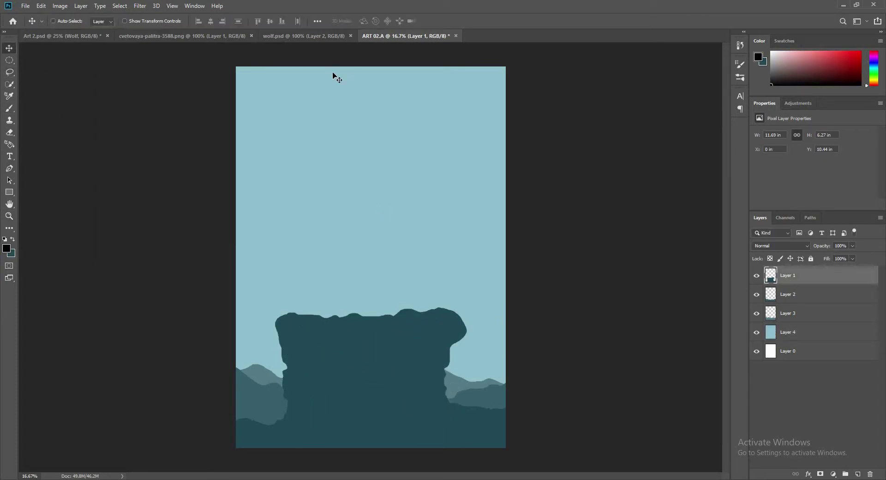
click(794, 313)
ctrl+click(858, 474)
key(l)
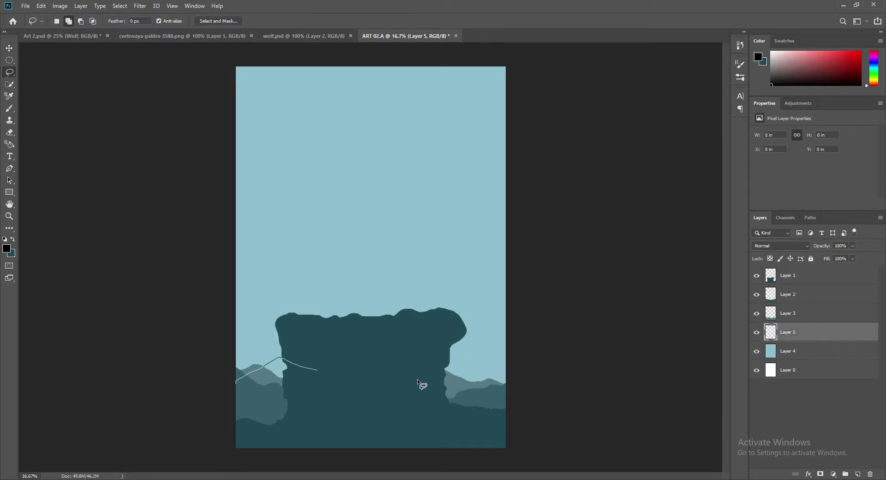
drag(237, 370, 506, 383)
key(ctrl+BackSpace)
key(ctrl+d)
drag(824, 259, 822, 259)
key(v)
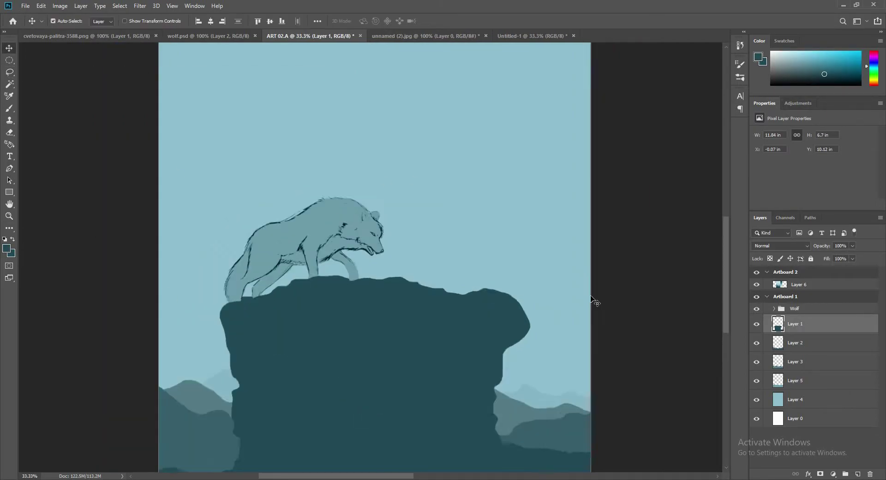
- Erase stray marks at the wolf's feet and lower the wolf layer to 22% opacity
click(336, 300)
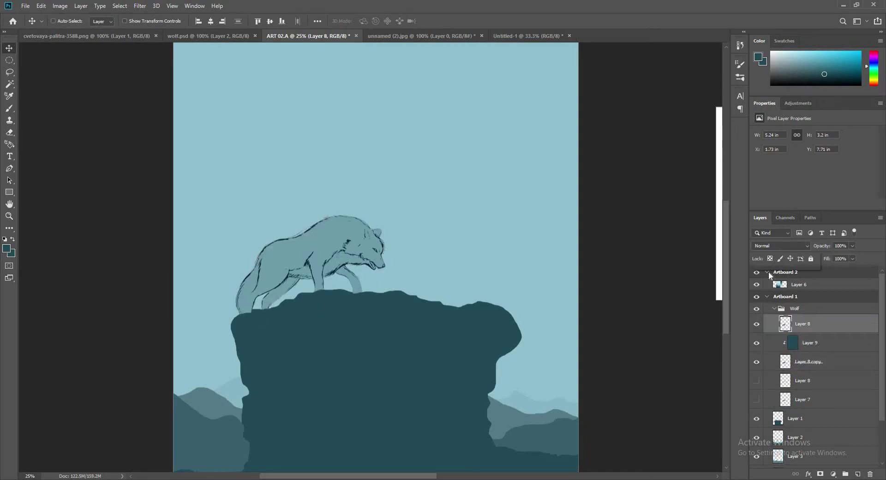
drag(817, 257, 820, 257)
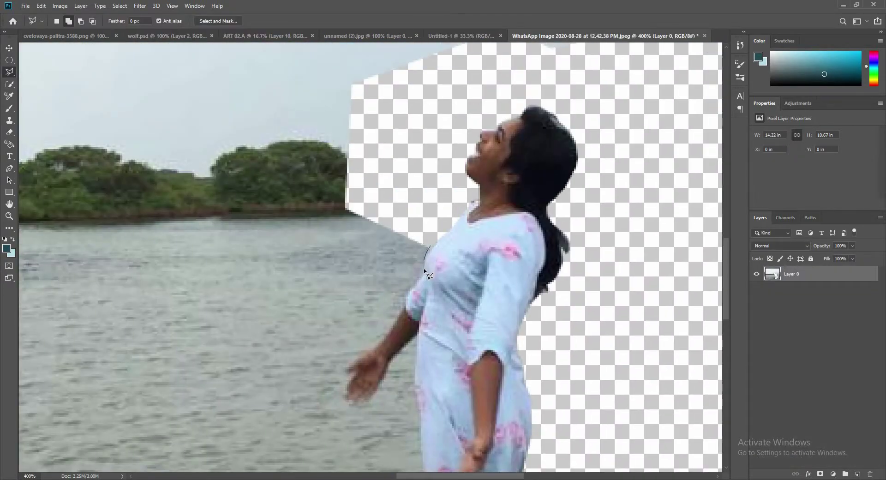
- Scroll through the girl's photo and view it at 100% zoom
scroll(413, 348, down, 3)
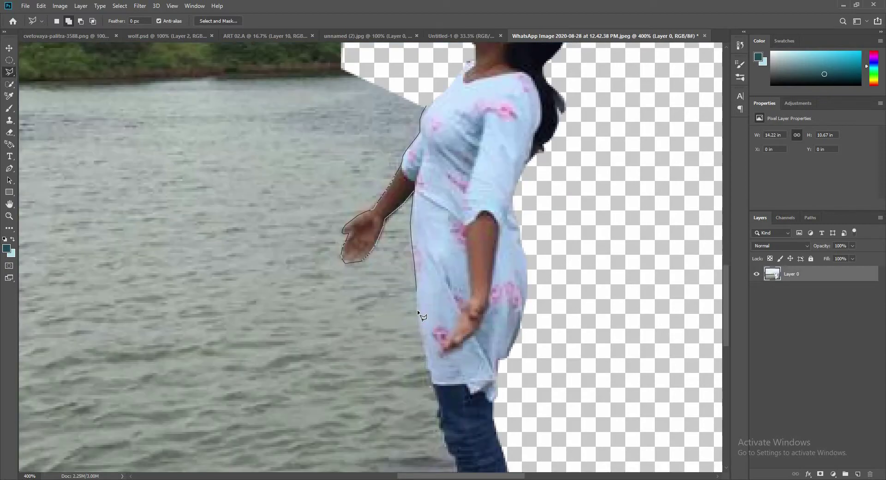
scroll(417, 309, down, 3)
key(ctrl+1)
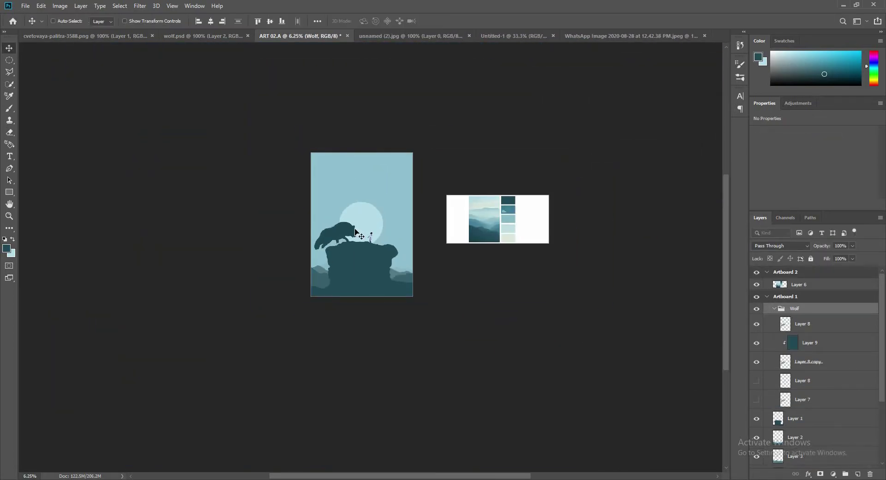
- Resize the wolf's fill layer, move the girl's layer under the rock, and add a layer above
key(ctrl+plus)
click(626, 259)
key(ctrl+t)
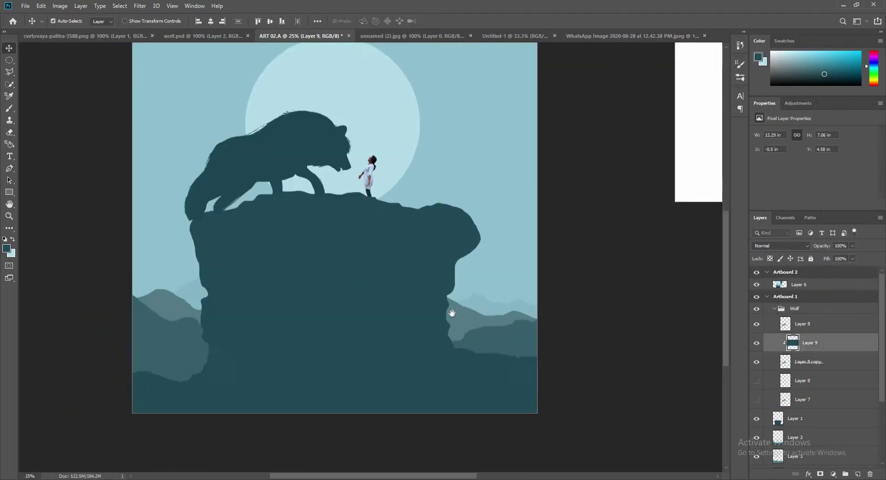
drag(788, 401, 788, 343)
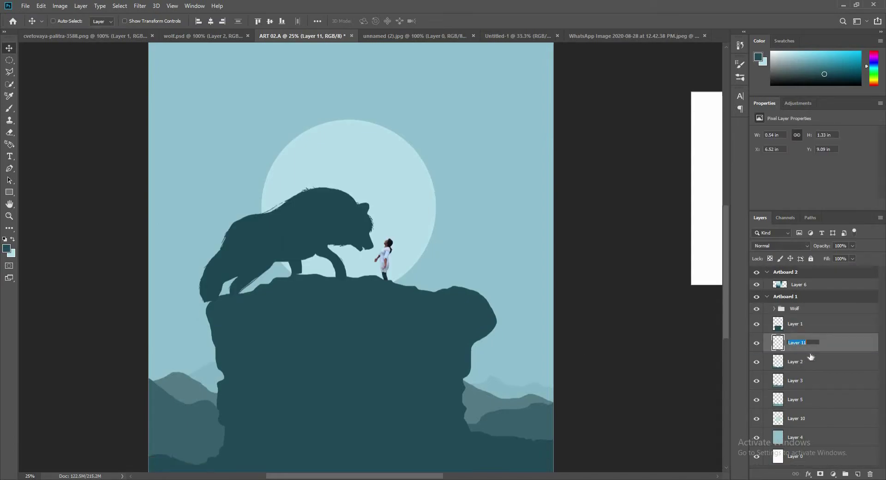
key(ctrl+shift+alt+n)
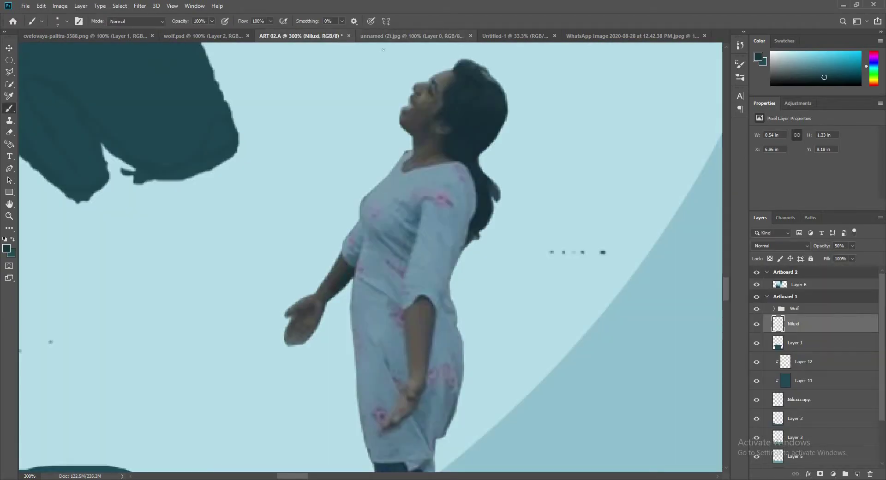
- Hide the girl's photo and fill shadow shapes on her arm and elbow
click(756, 323)
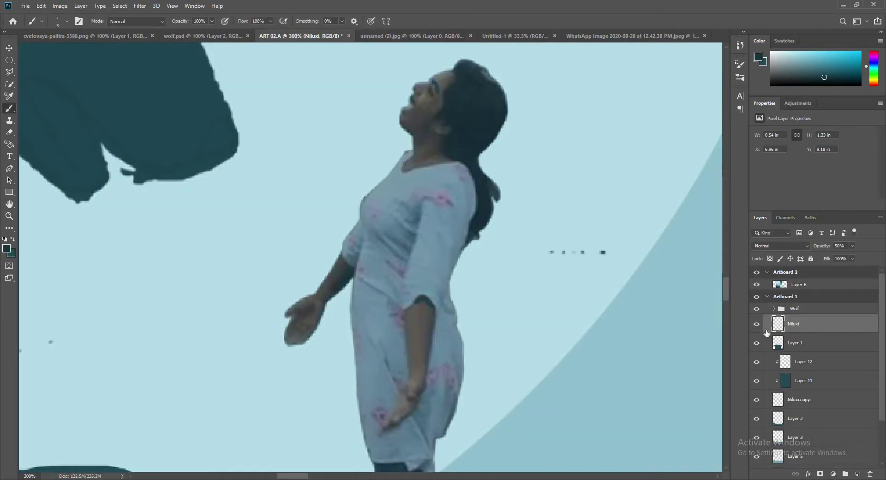
click(756, 361)
click(756, 324)
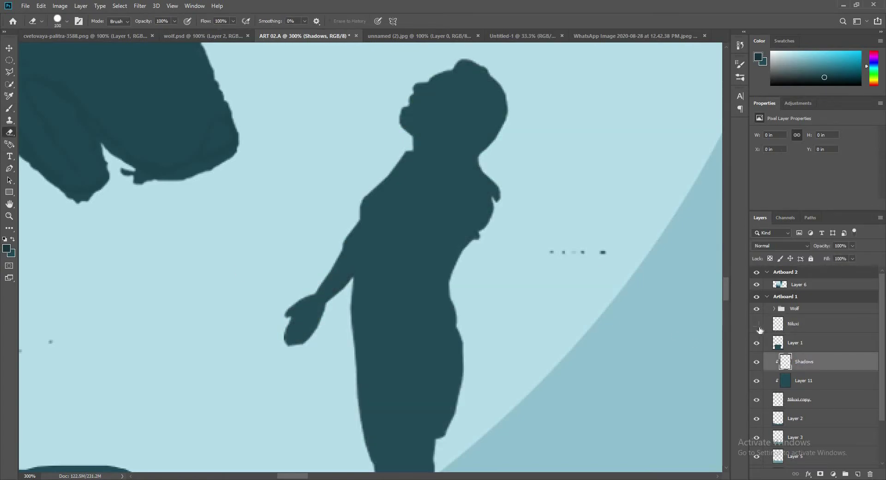
key(l)
key(ctrl+plus)
key(alt+BackSpace)
key(ctrl+d)
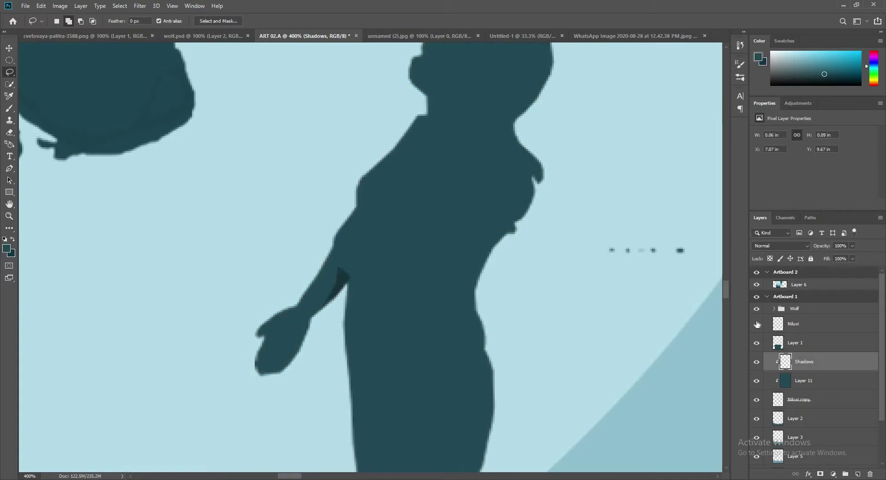
drag(456, 324, 421, 326)
key(alt+BackSpace)
key(ctrl+d)
- Fill shadow shapes on the girl's chest and legs
scroll(395, 336, down, 5)
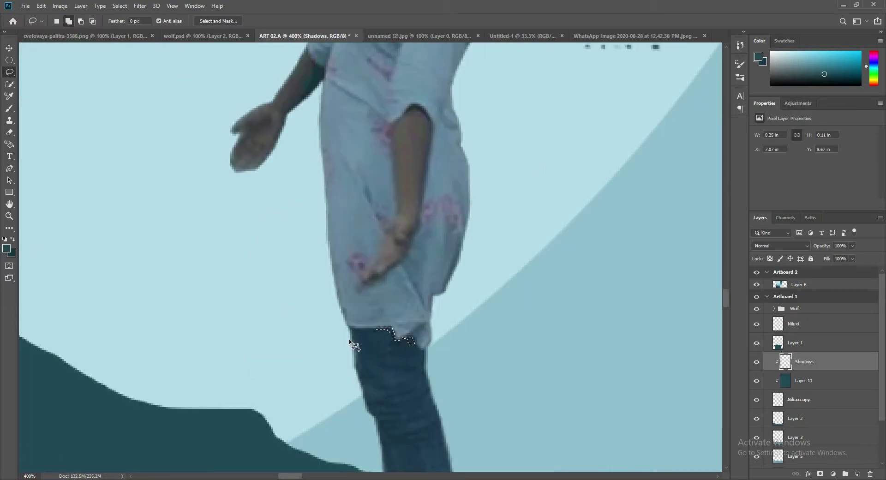
scroll(349, 339, up, 5)
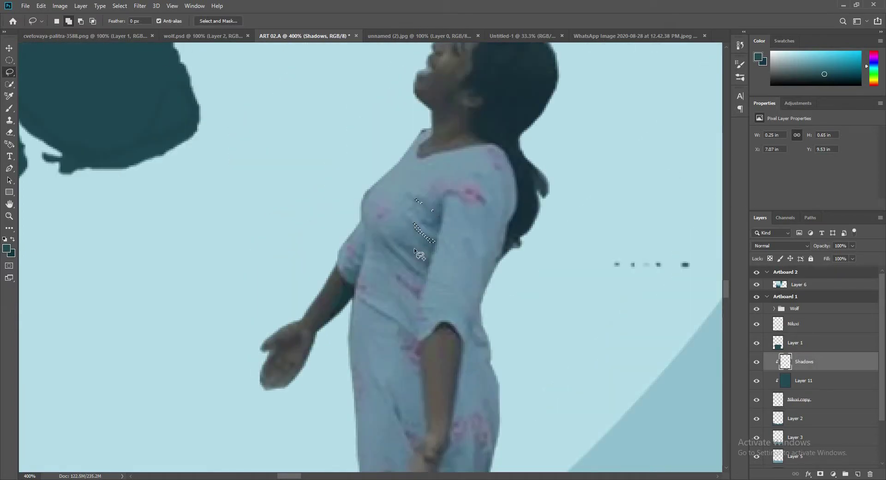
key(alt+BackSpace)
key(ctrl+d)
scroll(464, 273, down, 5)
drag(415, 321, 389, 331)
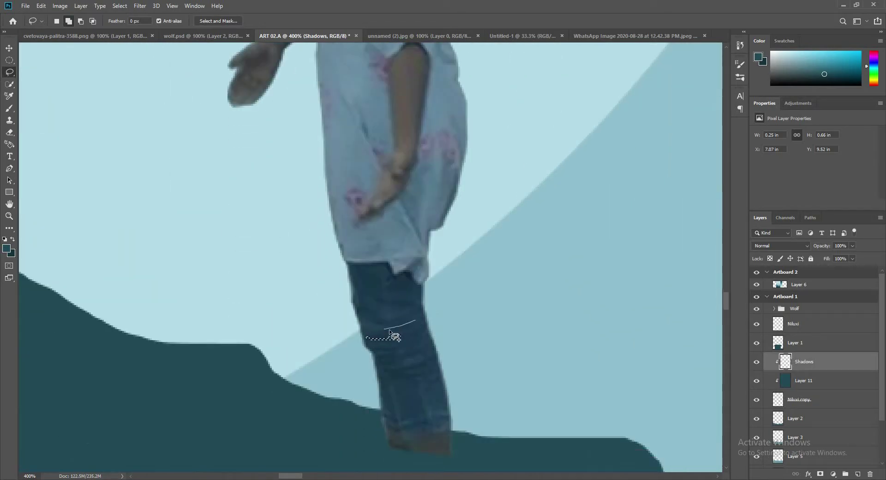
key(alt+BackSpace)
key(ctrl+d)
- Pick a new painting shade and swap the foreground and background colours
scroll(433, 375, up, 10)
click(6, 248)
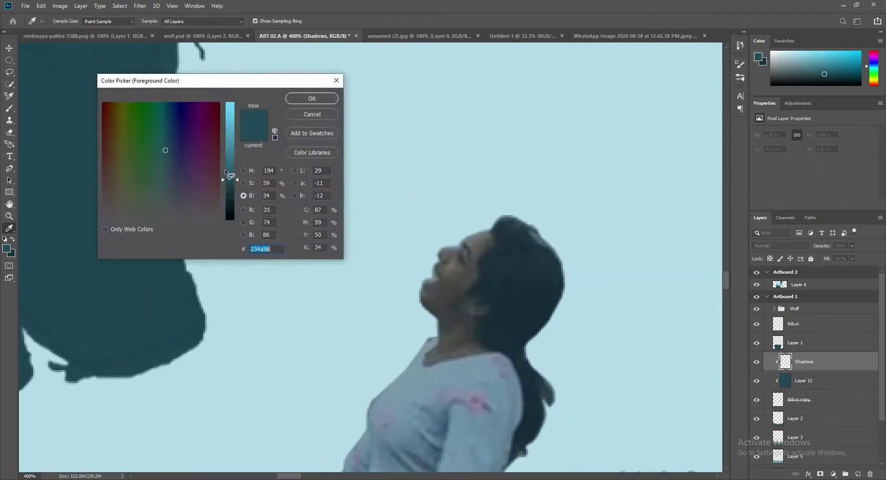
drag(226, 168, 234, 150)
key(Return)
click(757, 323)
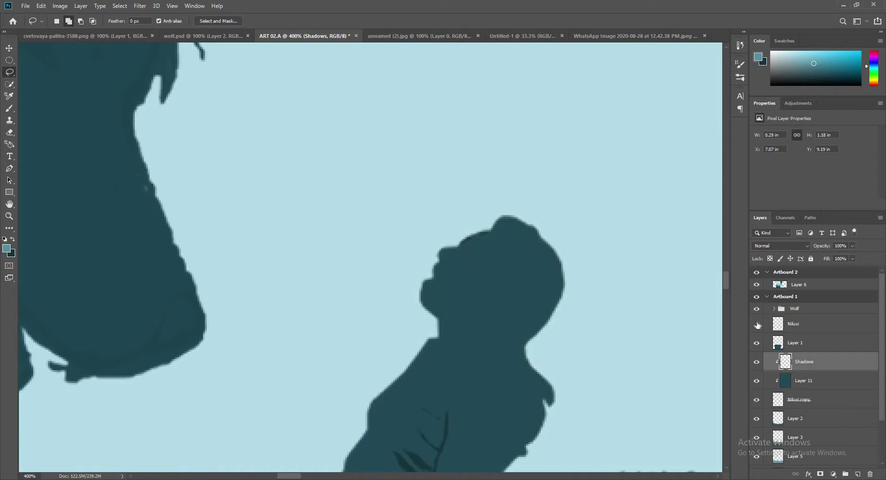
click(757, 323)
key(x)
- Toggle the girl's photo visibility and reframe the view on her head and the scene
click(756, 323)
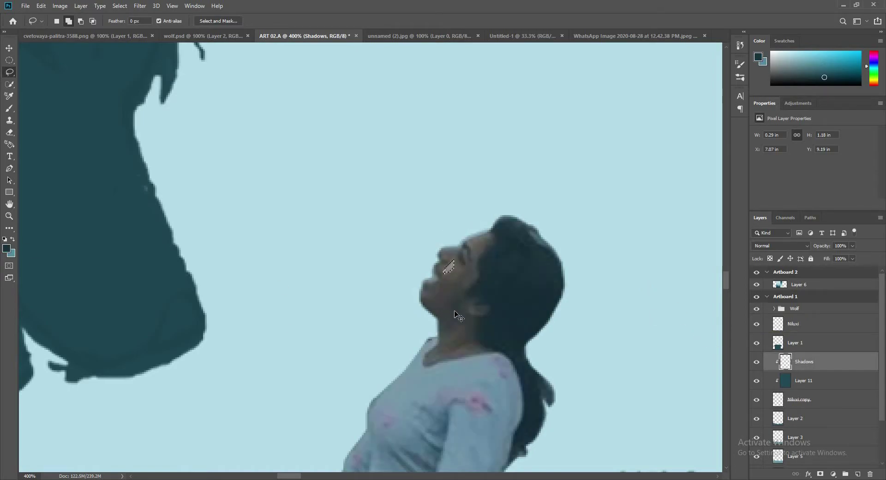
click(757, 324)
mouse_move(408, 411)
mouse_down()
mouse_move(383, 292)
mouse_move(382, 146)
mouse_up()
scroll(383, 292, down, 5)
scroll(380, 242, down, 3)
click(756, 324)
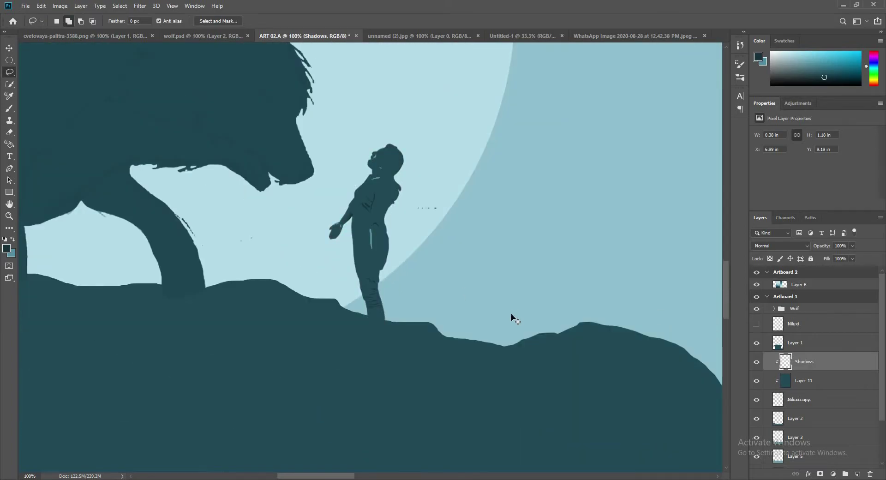
key(ctrl+minus)
key(ctrl+plus)
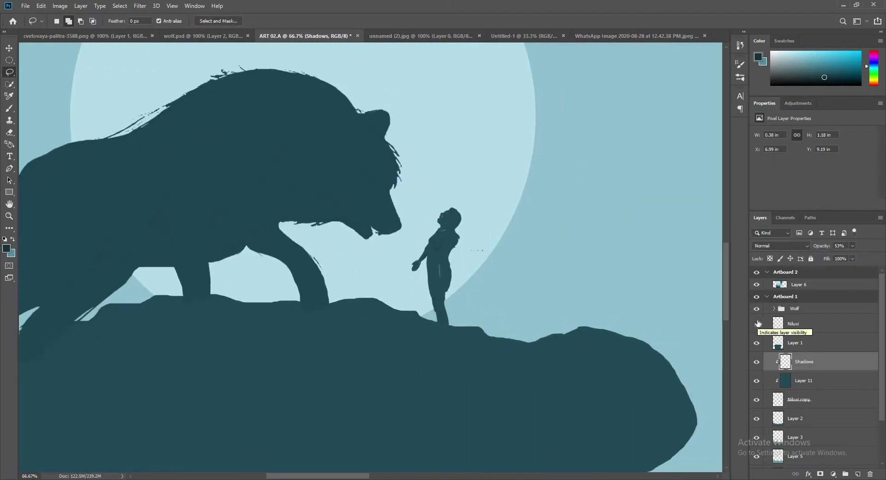
click(757, 323)
click(812, 324)
scroll(419, 226, up, 2)
- On the Shadows layer, trace a forearm highlight, hide the reference photo, and add a new layer
click(812, 361)
scroll(457, 221, up, 1)
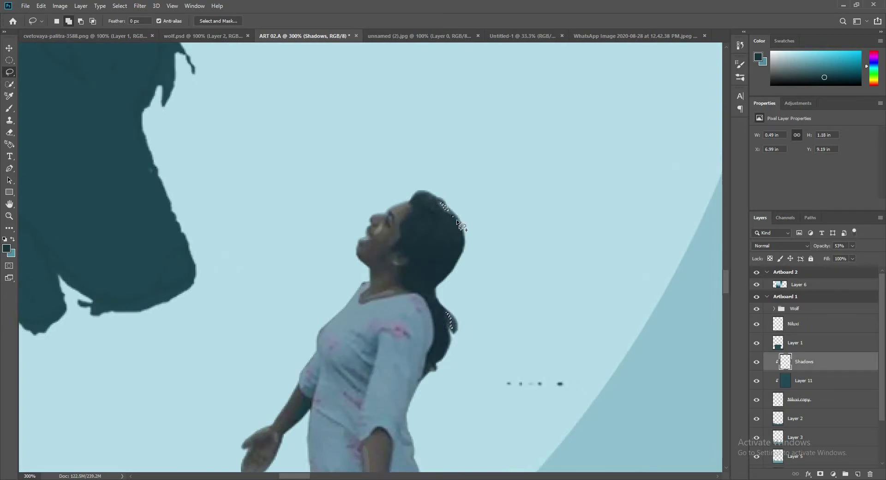
click(422, 252)
scroll(422, 252, down, 3)
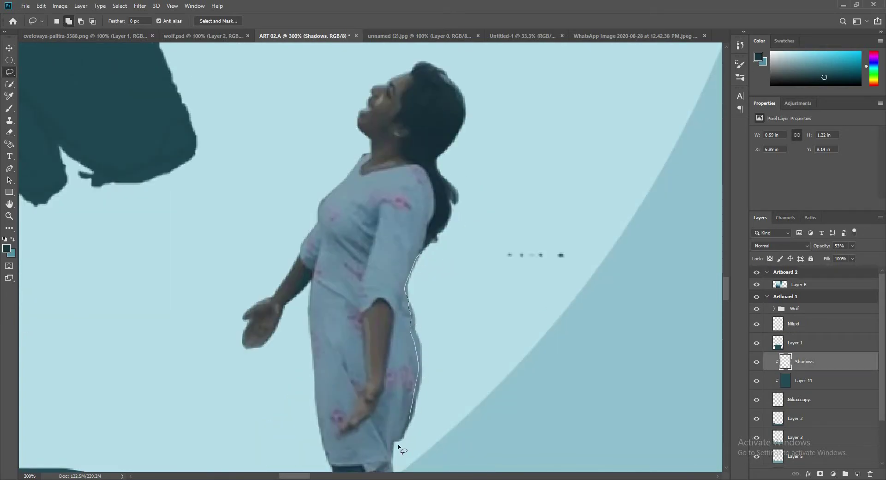
scroll(398, 444, down, 3)
scroll(406, 212, up, 2)
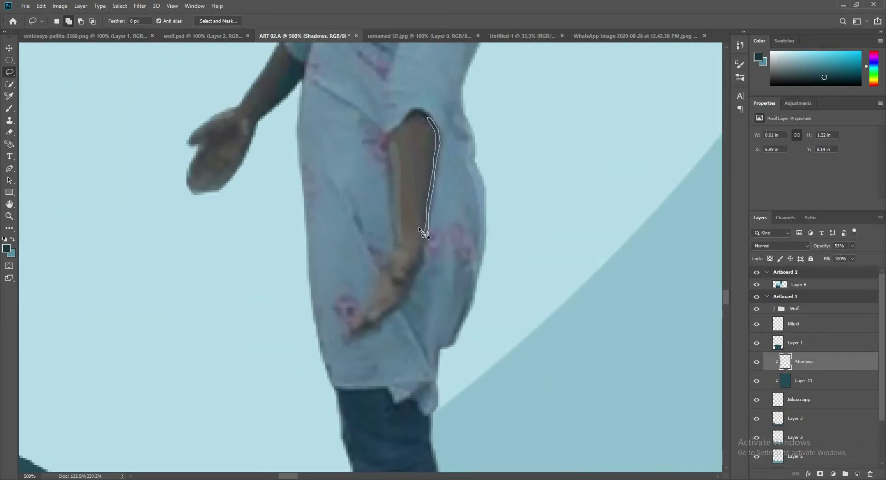
drag(424, 233, 434, 305)
scroll(434, 305, left, 2)
click(754, 325)
key(ctrl+minus)
key(ctrl+minus)
key(ctrl+minus)
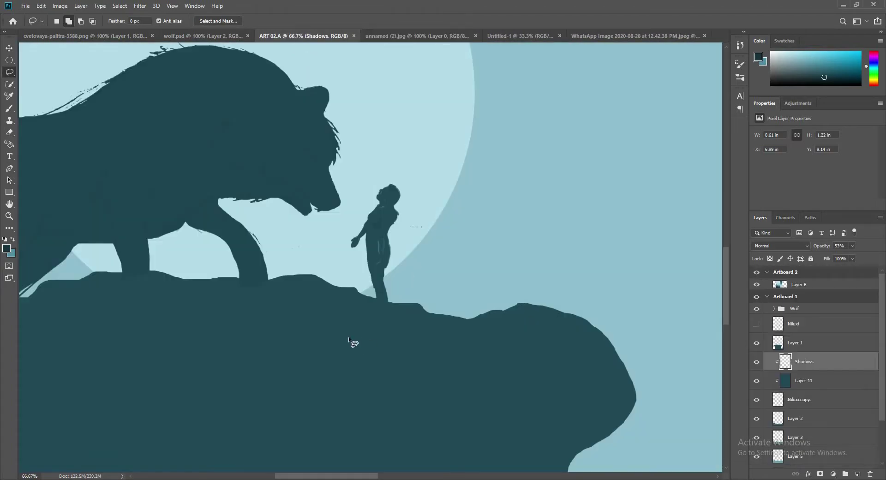
key(ctrl+shift+alt+n)
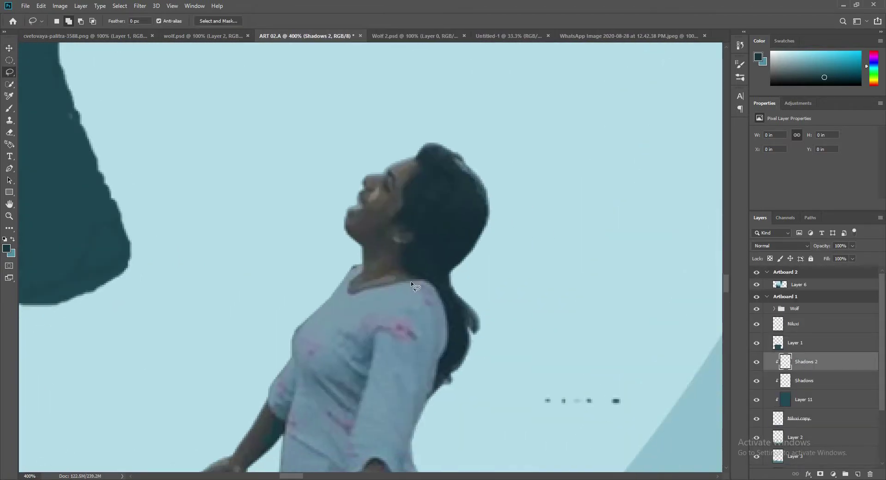
- Bring the girl's legs and feet into view and add a new highlight layer
scroll(515, 333, down, 4)
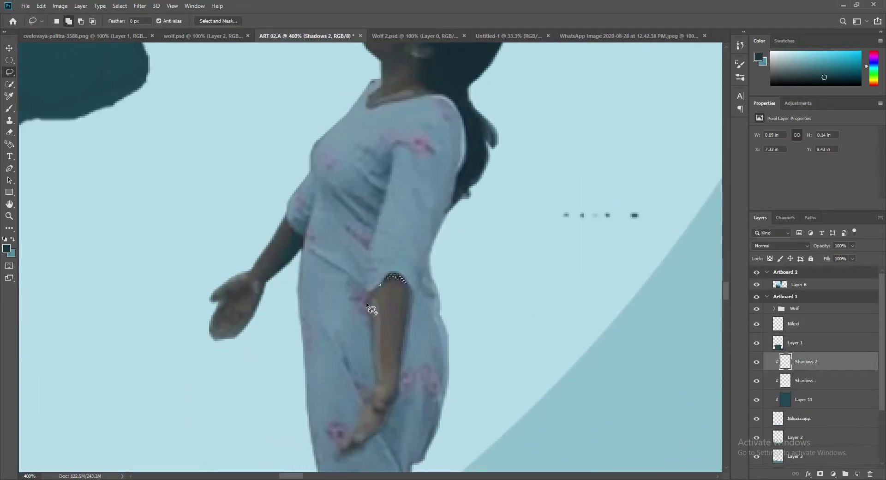
scroll(366, 303, down, 2)
scroll(356, 287, down, 2)
scroll(325, 301, down, 3)
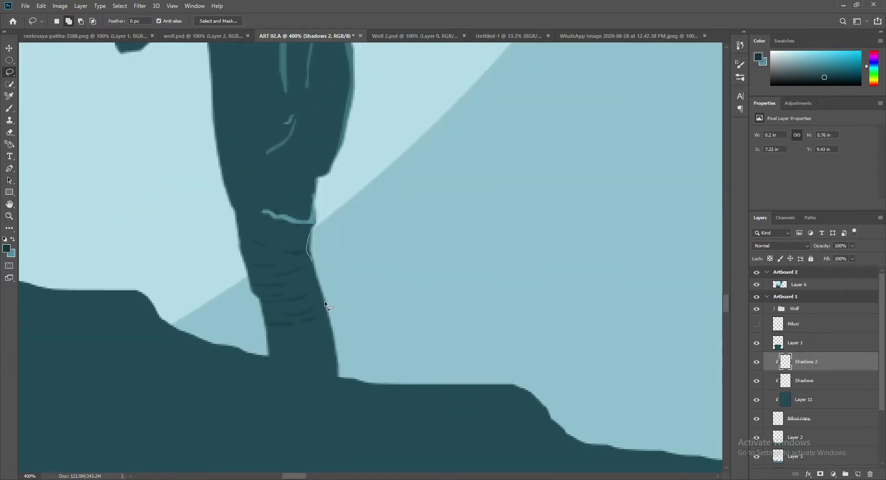
scroll(307, 221, down, 1)
scroll(323, 209, down, 2)
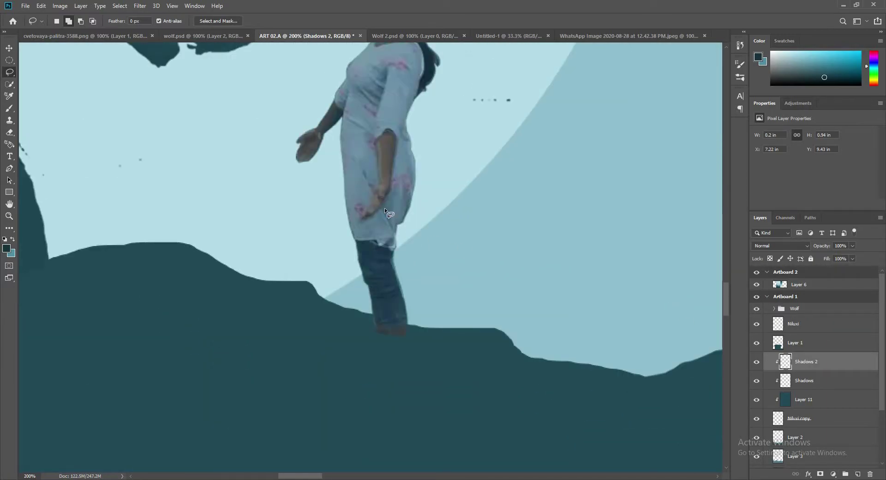
drag(469, 219, 556, 294)
key(ctrl+shift+alt+n)
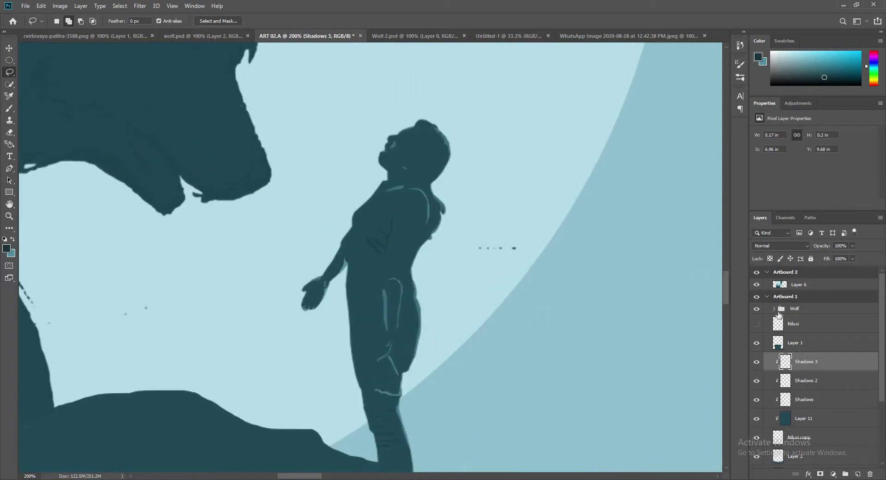
- Set Shadows 3 to 79% opacity and erase excess highlights on the Shadows layer
scroll(297, 277, up, 2)
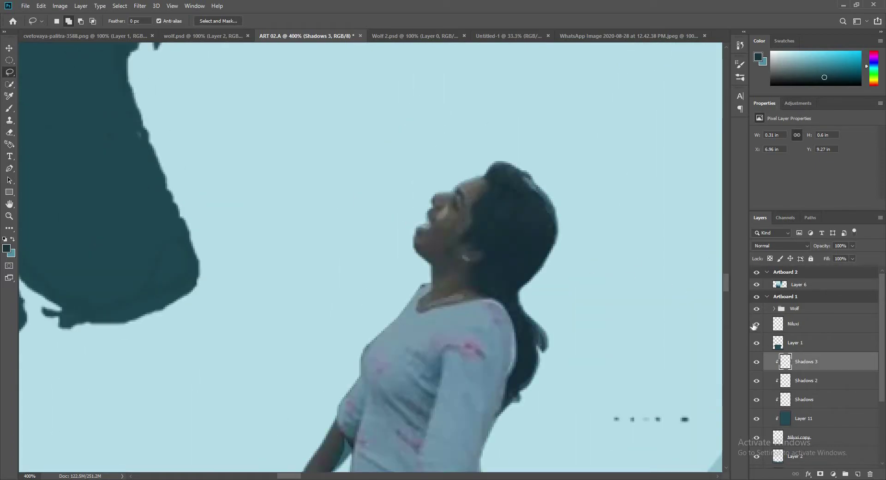
drag(852, 245, 849, 250)
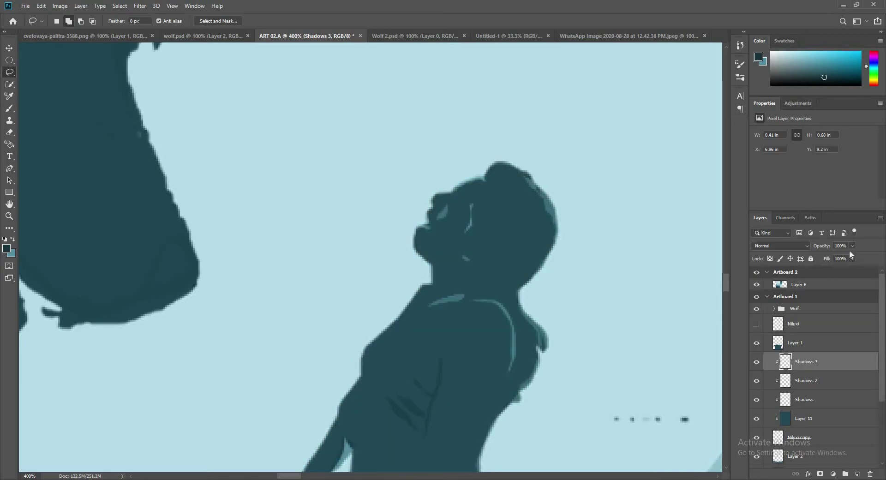
key(ctrl+minus)
key(ctrl+minus)
key(ctrl+minus)
key(e)
key(alt+bracketleft)
key(ctrl+plus)
key(alt+bracketleft)
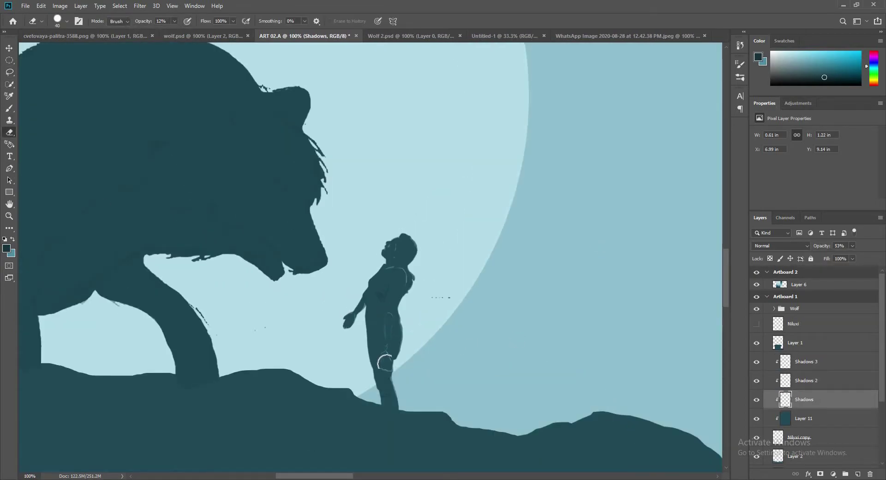
key(ctrl+plus)
key(alt+bracketright)
key(alt+bracketright)
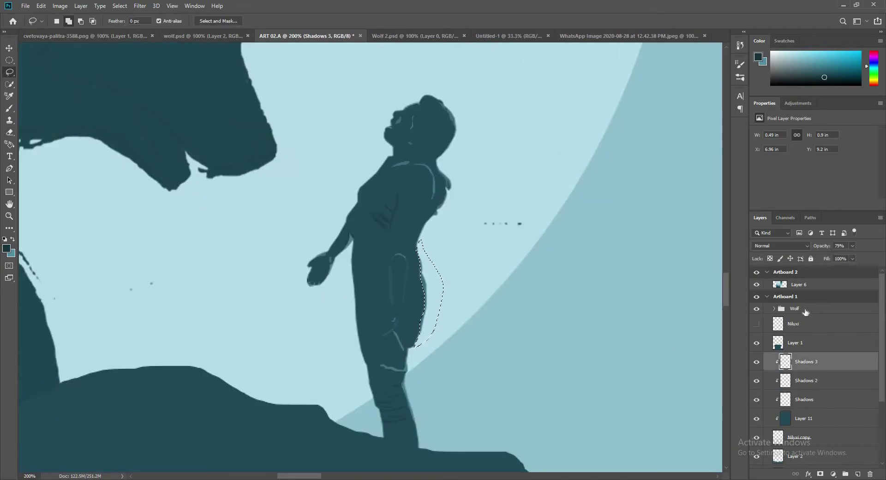
key(l)
scroll(430, 221, up, 5)
key(ctrl+plus)
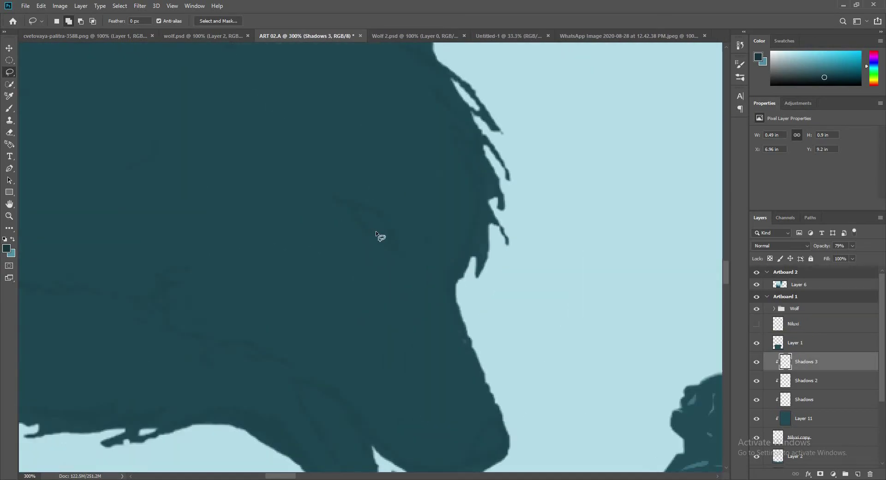
- Save the poster and fill the wolf's front-leg selection with the light colour
key(ctrl+minus)
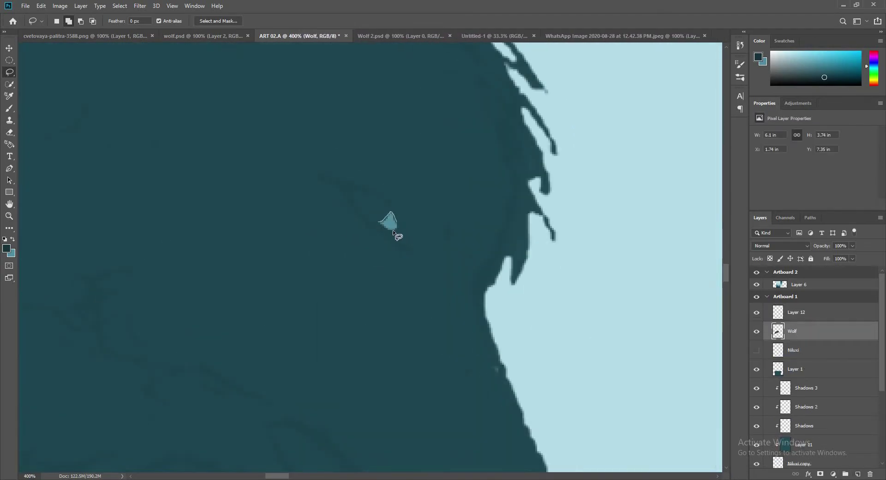
key(ctrl+minus)
key(ctrl+minus)
key(ctrl+minus)
key(ctrl+s)
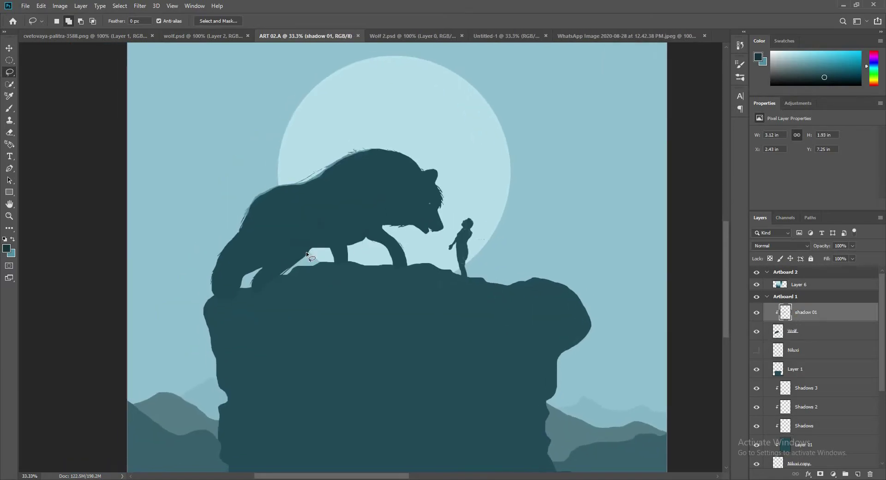
key(ctrl+BackSpace)
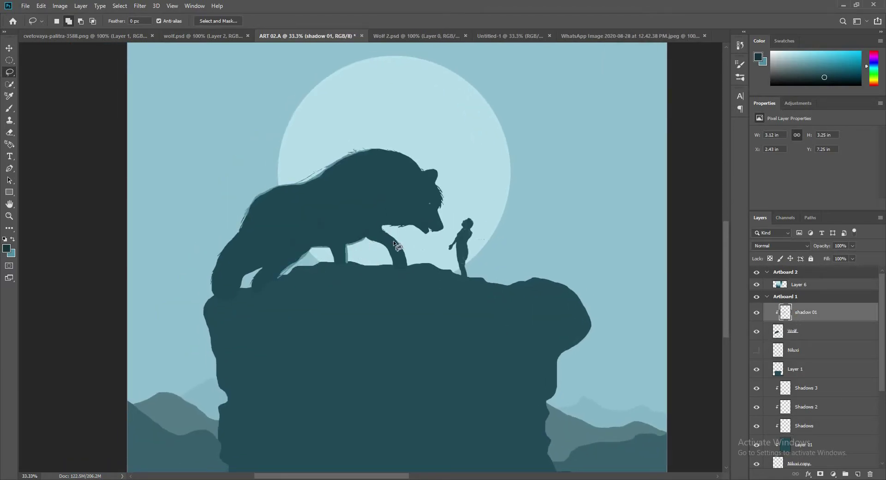
- Apply an Image > Adjustments > Curves adjustment to the Shadows layer
scroll(432, 262, up, 3)
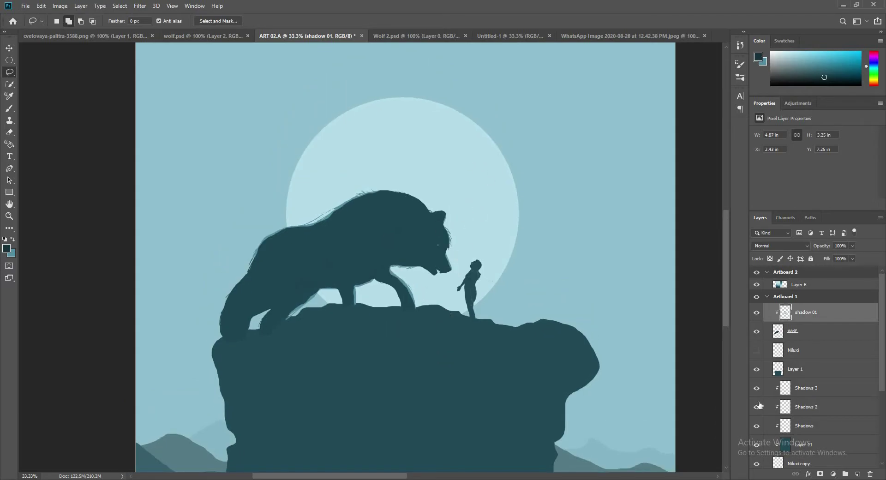
click(804, 426)
click(60, 5)
click(175, 51)
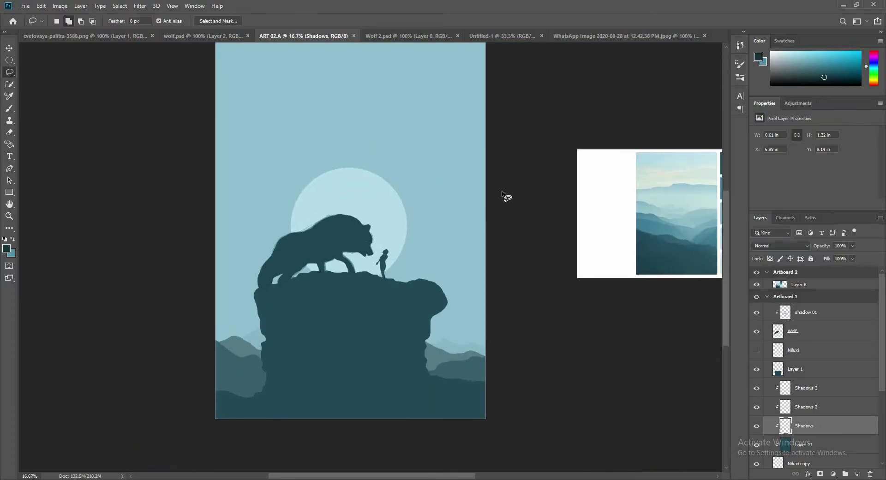
scroll(502, 191, up, 2)
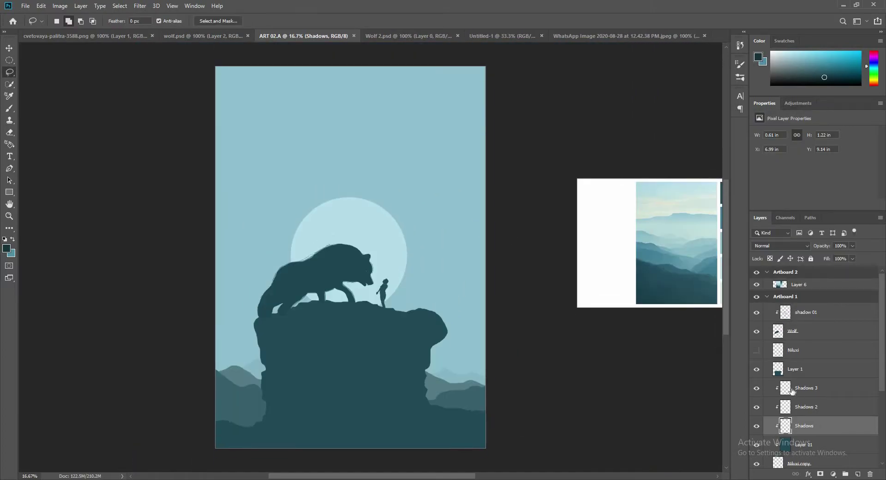
- Select the wolf and girl layers and shift them slightly right with the Move tool
shift+click(795, 335)
key(v)
ctrl+click(787, 357)
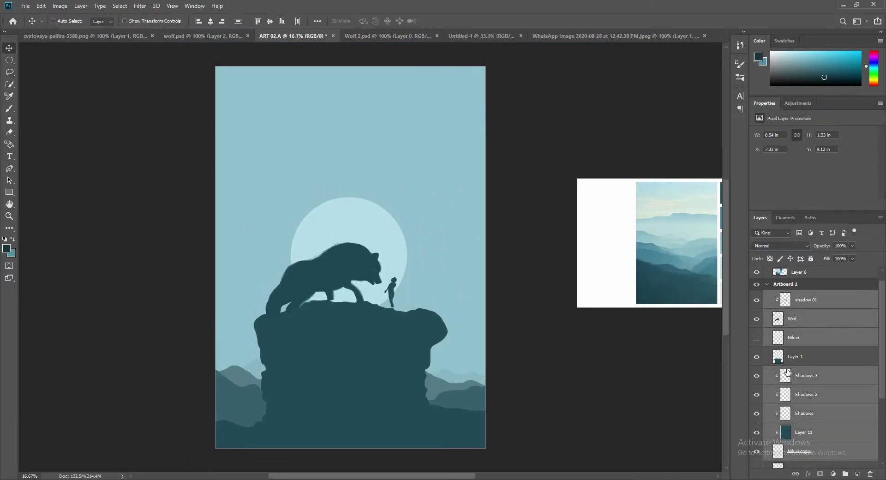
click(793, 358)
key(Return)
key(ctrl+1)
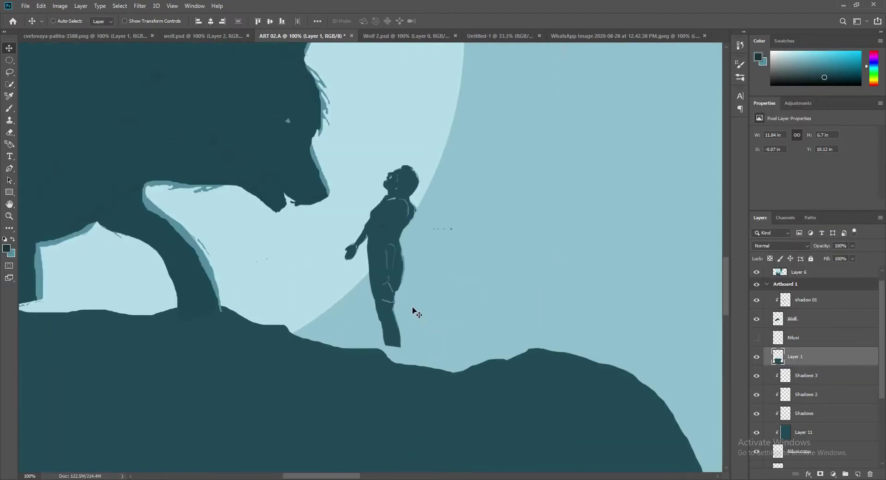
key(l)
key(ctrl+minus)
key(ctrl+minus)
key(ctrl+minus)
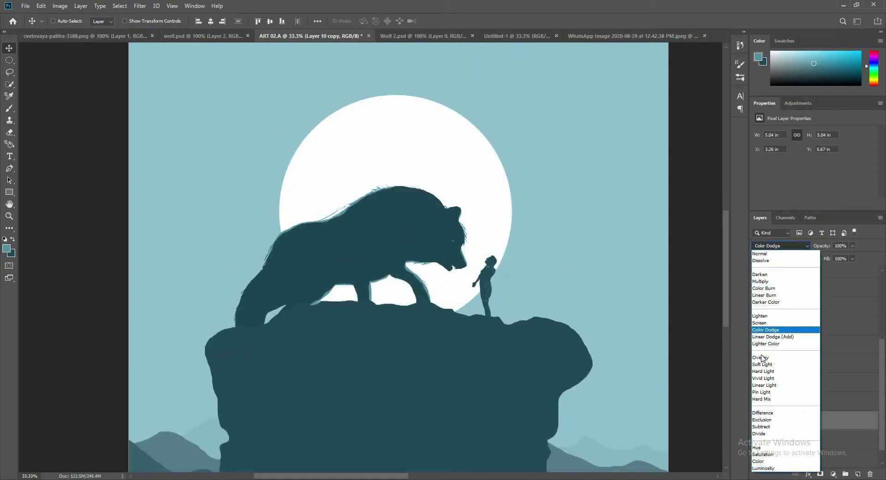
click(762, 357)
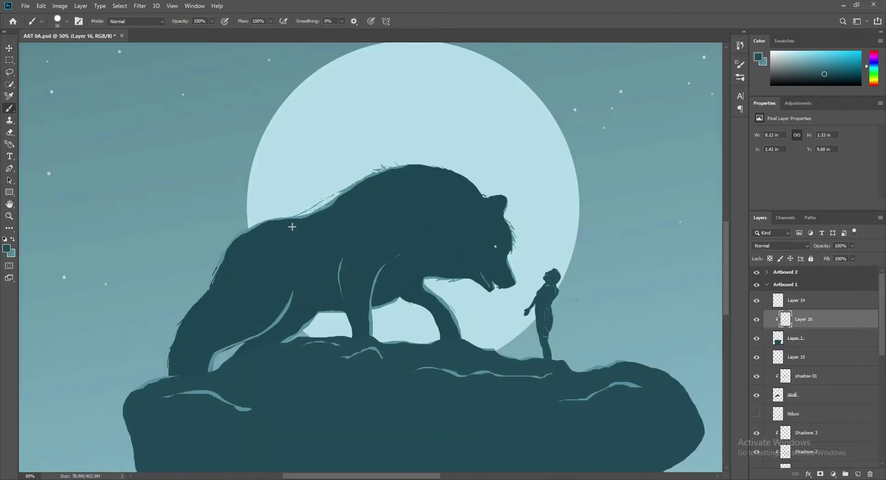
- Load the brushespage8 grass brush and fill a first rim-light sliver on the wolf
right_click(292, 227)
scroll(429, 393, up, 1)
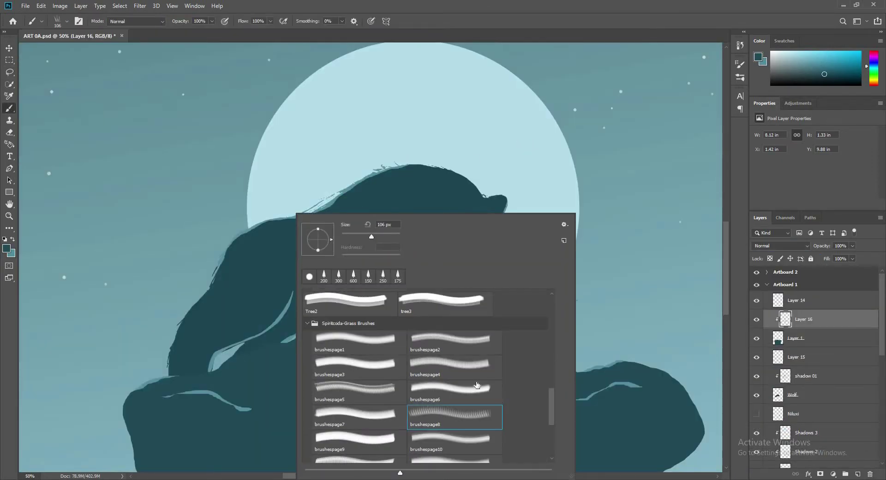
double_click(454, 425)
ctrl+click(510, 235)
drag(9, 72, 52, 83)
scroll(513, 231, up, 4)
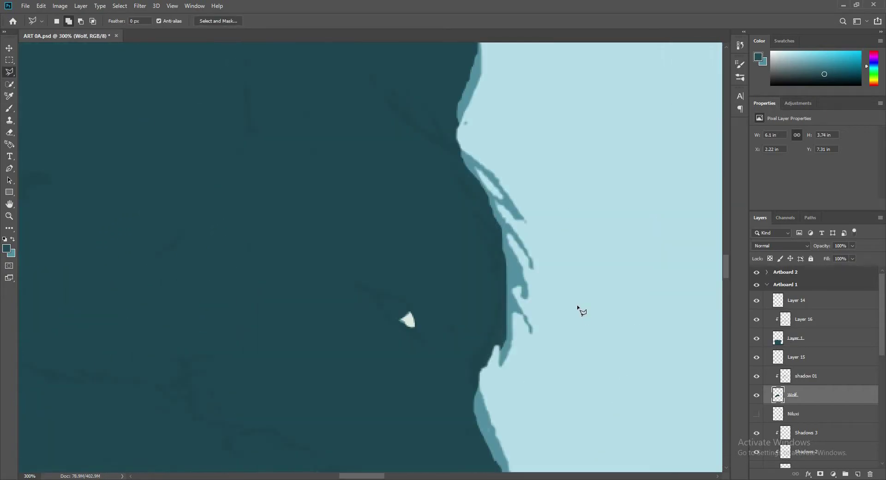
key(shift+l)
key(alt+BackSpace)
- Outline and fill light slivers along the wolf's jaw and back on shadow 01
click(806, 376)
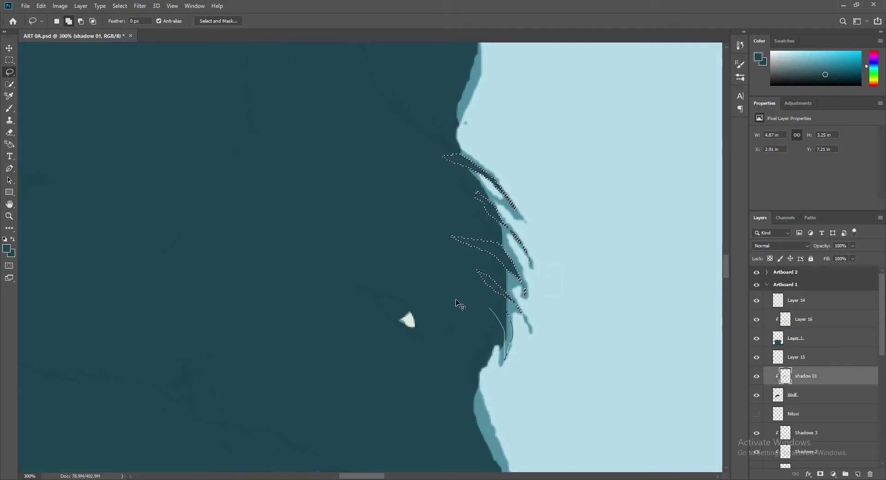
mouse_move(459, 304)
mouse_down()
mouse_move(398, 370)
mouse_move(578, 241)
mouse_up()
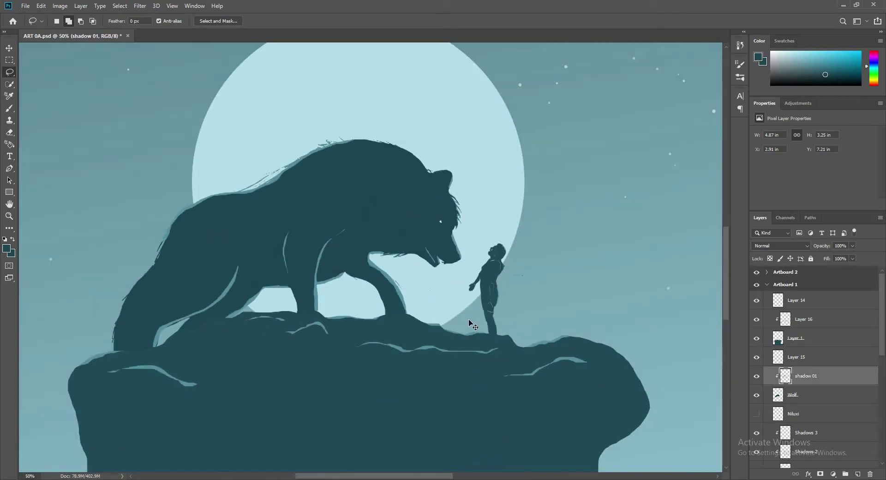
drag(402, 211, 519, 261)
key(alt+bracketleft)
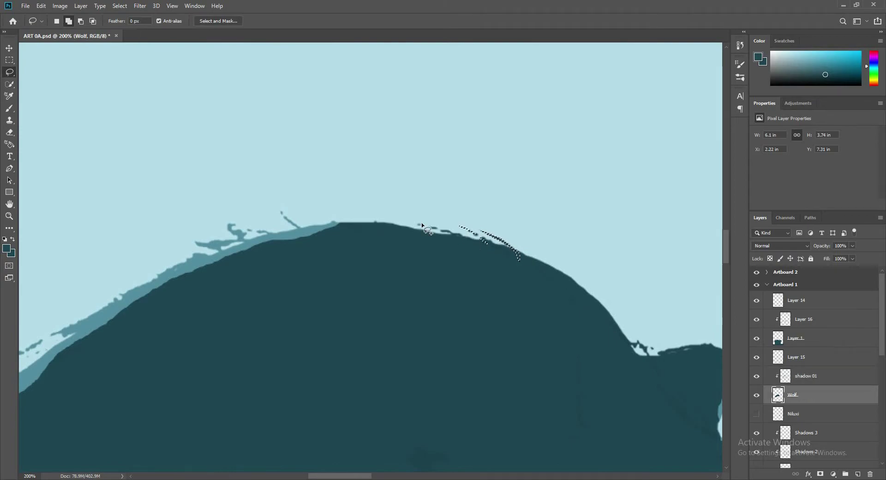
click(794, 372)
drag(282, 242, 208, 241)
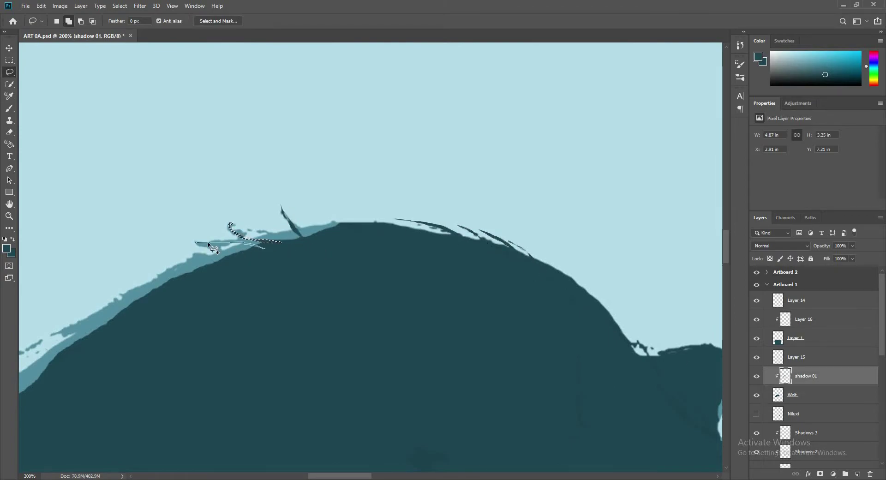
key(ctrl+minus)
key(ctrl+minus)
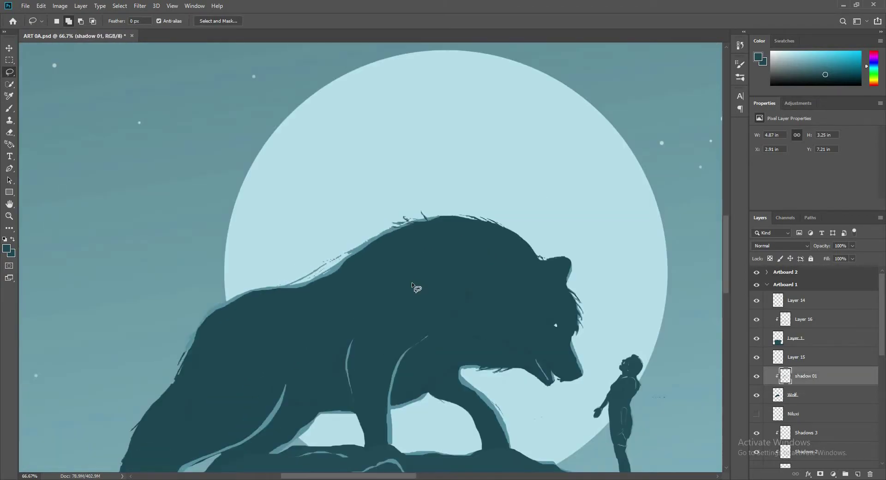
- Create a new layer named 'Wolf Hair'
key(ctrl+shift+n)
text(Wolf Hair)
key(Return)
key(ctrl+plus)
key(ctrl+plus)
key(ctrl+plus)
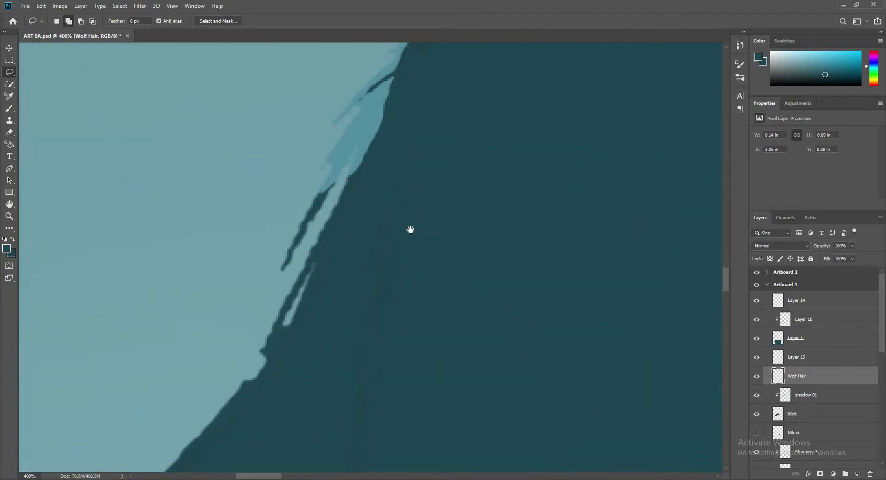
- Lasso and fill dark fur strands along the wolf's back edge
drag(410, 229, 410, 303)
drag(377, 225, 398, 203)
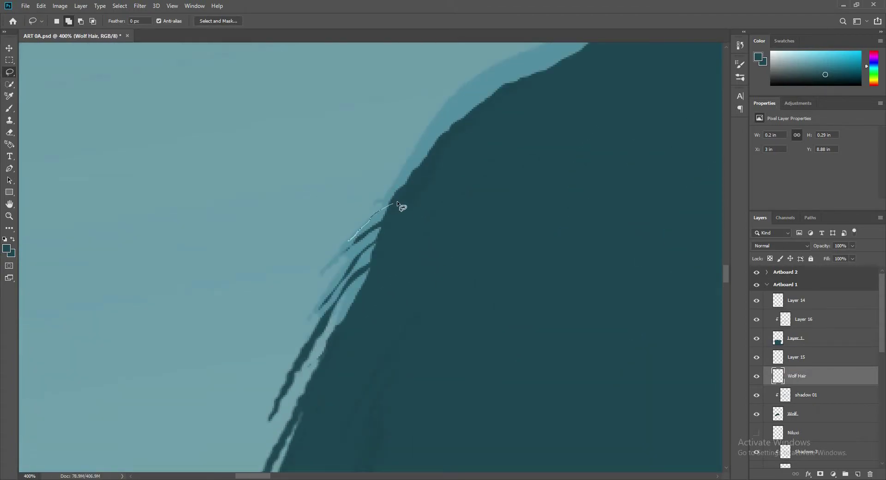
scroll(494, 247, down, 5)
scroll(473, 290, up, 4)
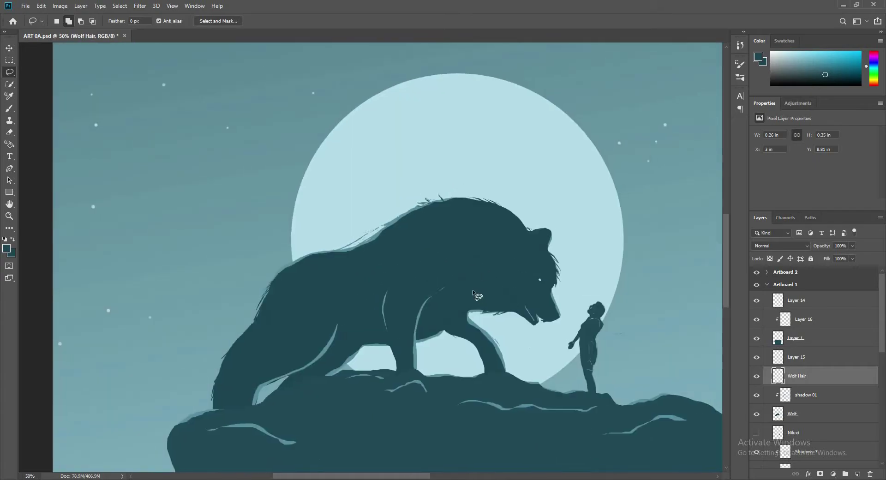
scroll(498, 161, up, 2)
key(alt+BackSpace)
drag(511, 158, 464, 180)
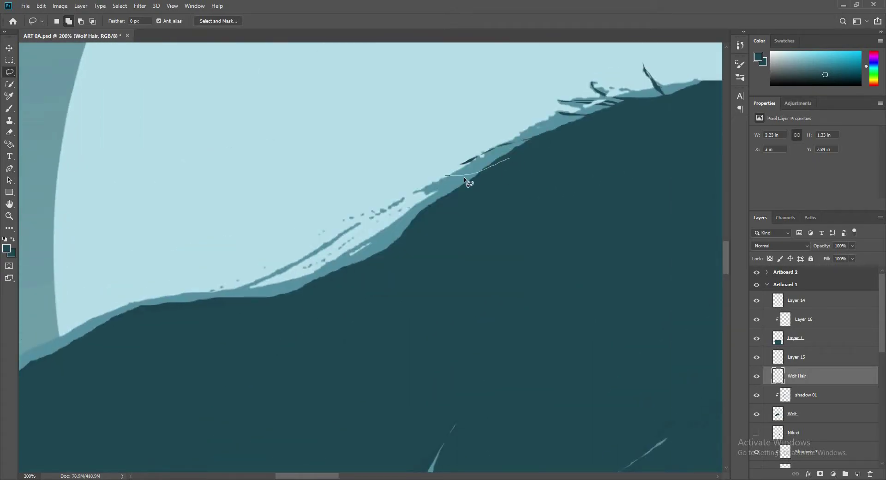
key(Return)
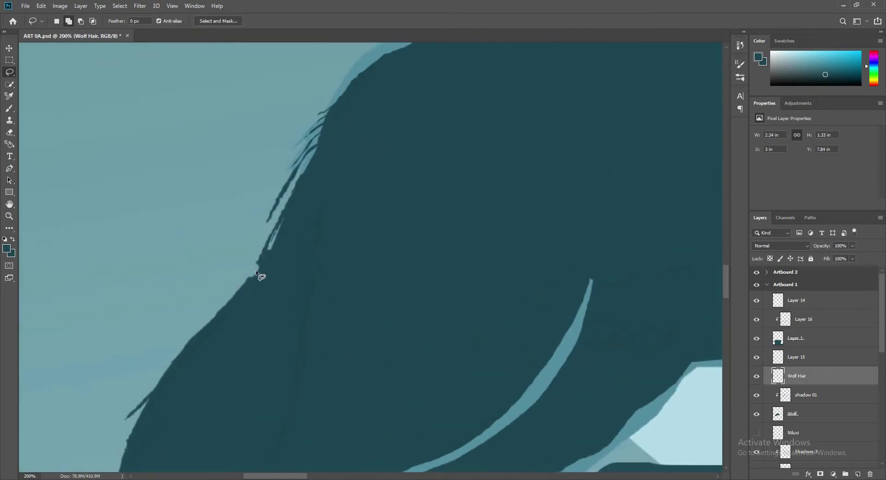
- Fill a dark fur tuft under the wolf's chin plus a final strand, then deselect
scroll(462, 225, down, 5)
drag(432, 270, 408, 292)
key(alt+BackSpace)
key(ctrl+d)
scroll(434, 333, up, 1)
scroll(434, 333, right, 2)
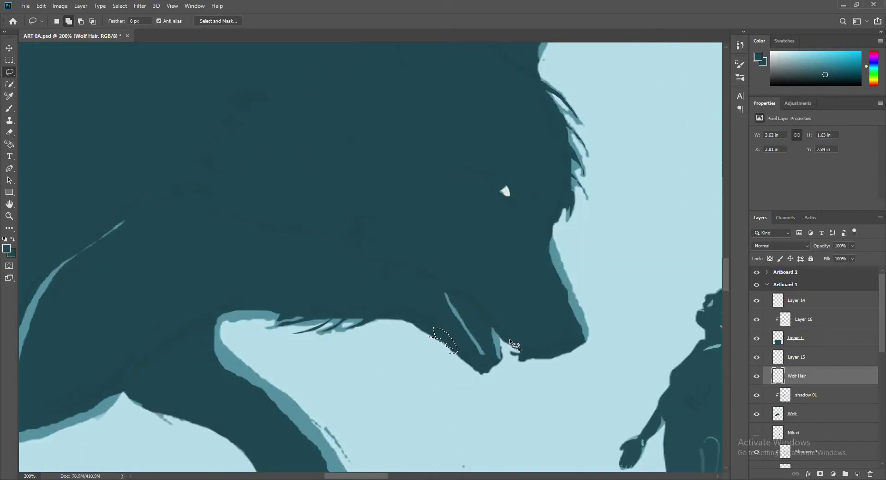
key(alt+BackSpace)
key(ctrl+d)
scroll(471, 309, down, 8)
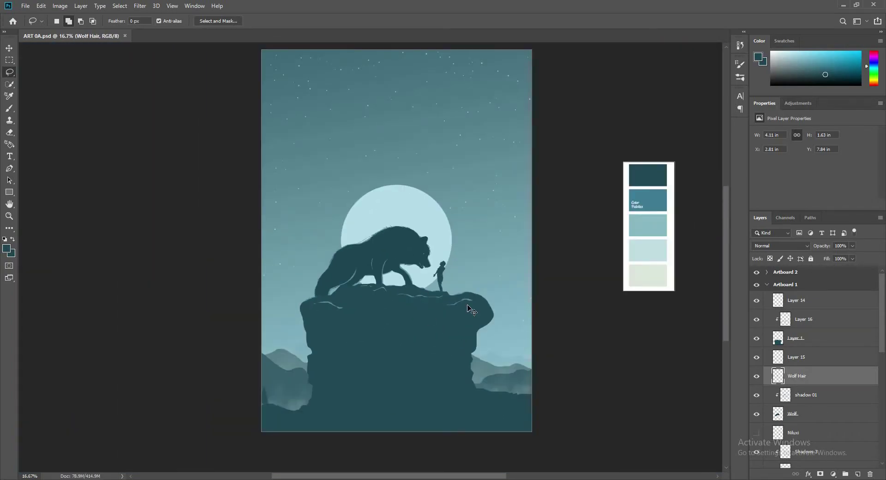
key(ctrl+1)
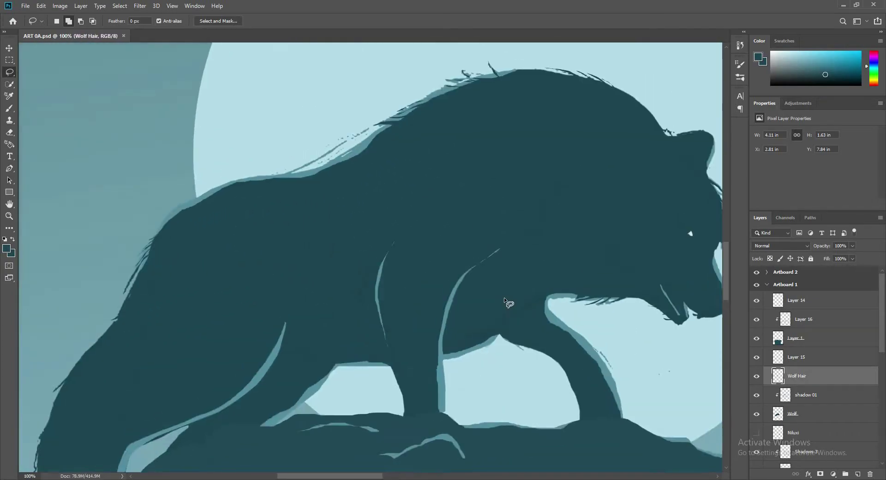
scroll(504, 297, right, 2)
- Duplicate and hide Wolf Hair, move the original below Wolf, and add a new layer
key(ctrl+j)
click(757, 376)
click(802, 395)
drag(801, 417, 758, 360)
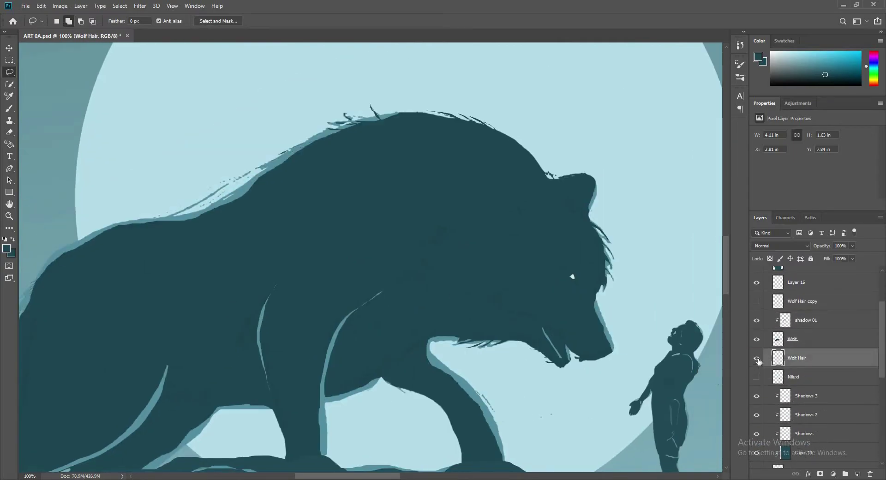
click(858, 474)
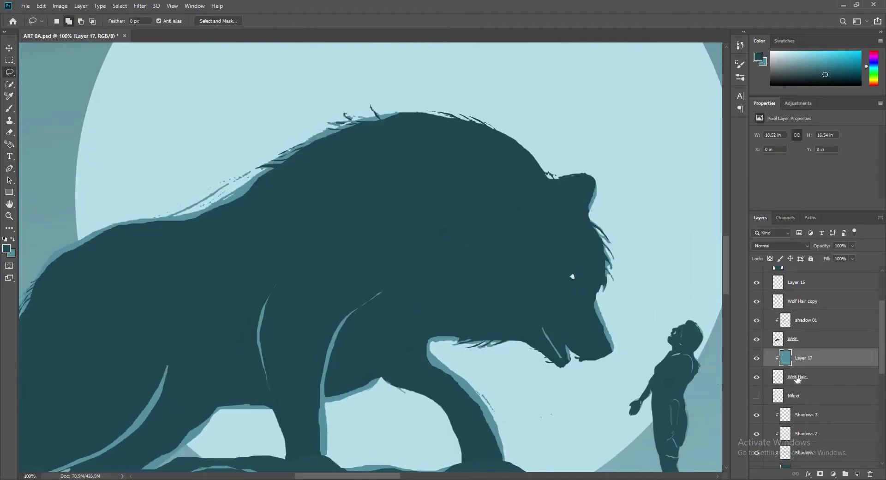
- Merge the new layer into Wolf Hair and shift the hair strokes into place
key(ctrl+e)
key(v)
drag(502, 287, 516, 317)
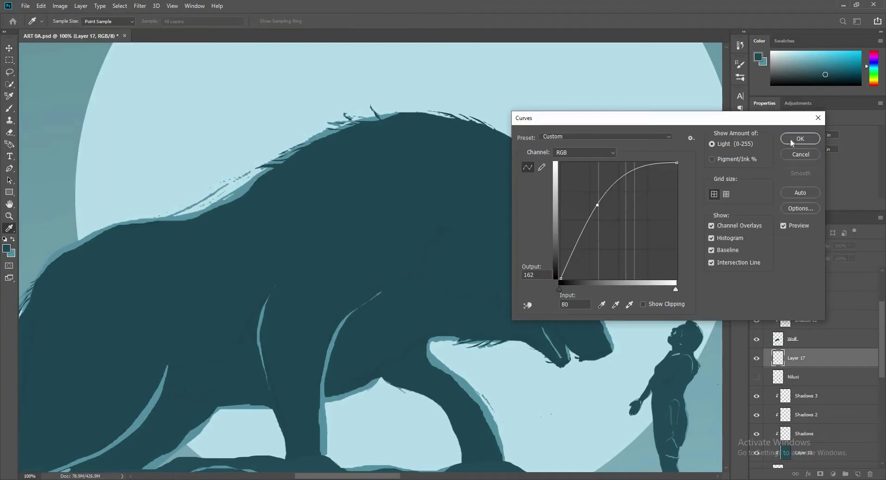
drag(509, 313, 352, 286)
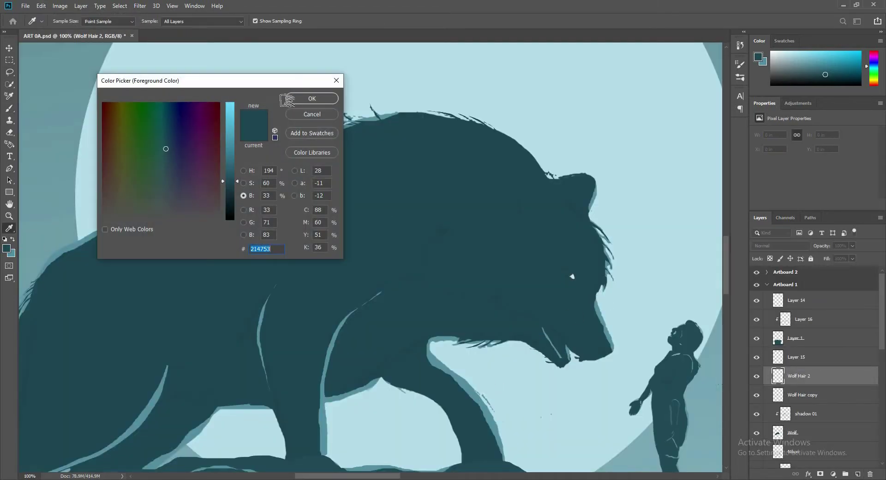
- Set the hair brush tip spacing to 90% and add a new layer for rim lights
scroll(459, 394, down, 3)
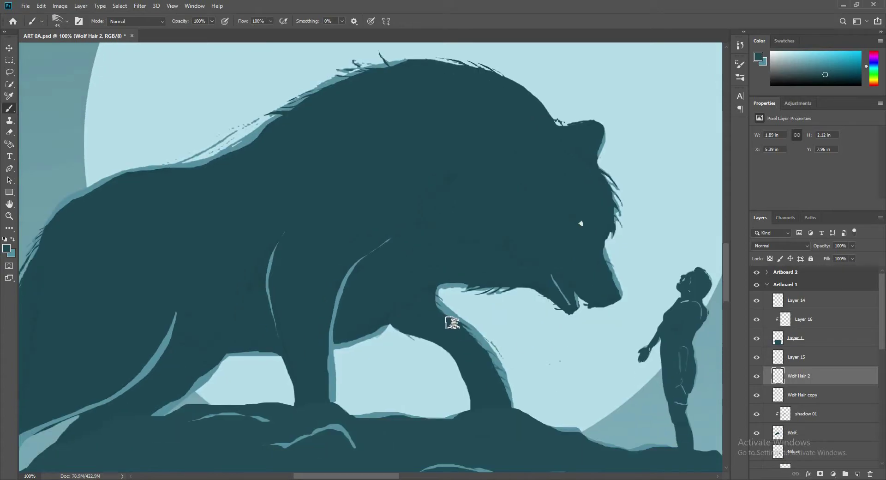
click(740, 65)
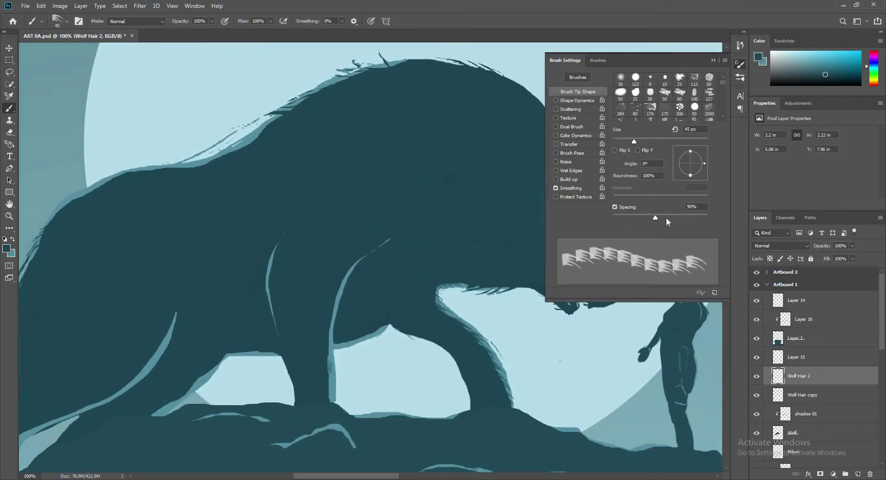
click(740, 77)
scroll(497, 364, left, 5)
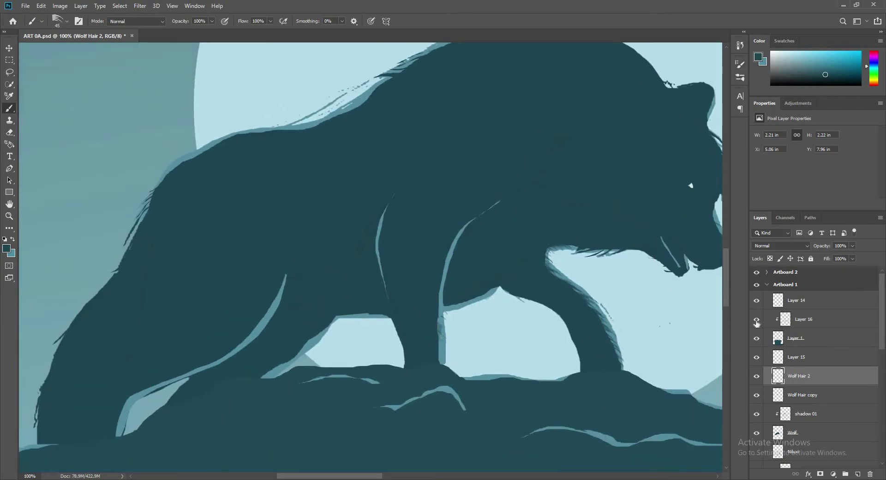
click(796, 357)
key(ctrl+shift+alt+n)
key(ctrl+minus)
key(ctrl+minus)
key(ctrl+minus)
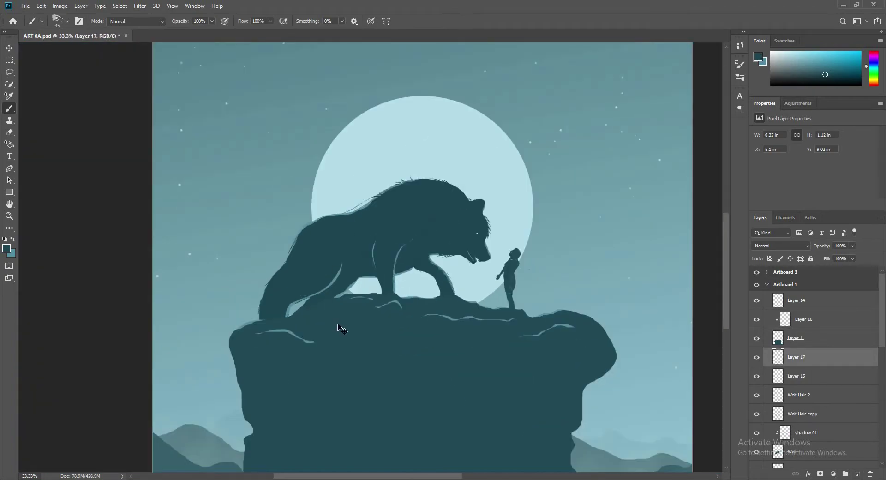
- Add a layer for rim-light strokes on the wolf's legs and check the brush tip settings
key(ctrl+plus)
key(ctrl+plus)
key(ctrl+plus)
scroll(299, 351, down, 5)
scroll(240, 281, left, 3)
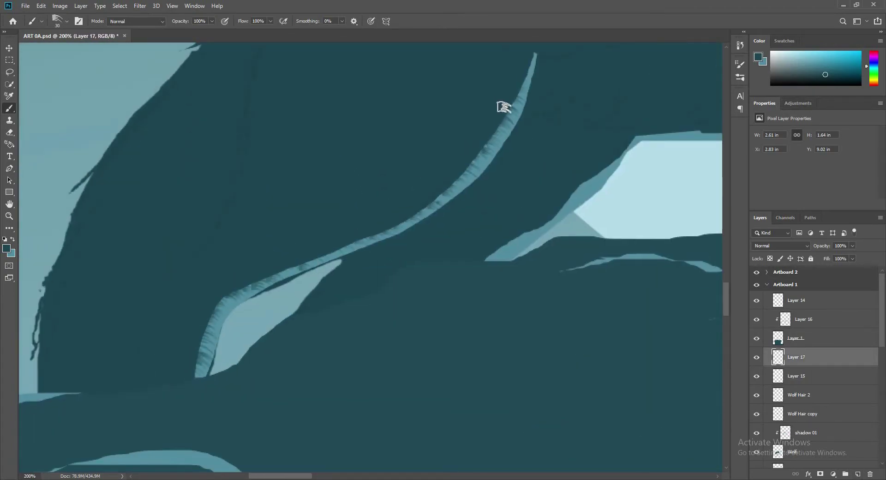
key(ctrl+minus)
key(ctrl+minus)
key(ctrl+minus)
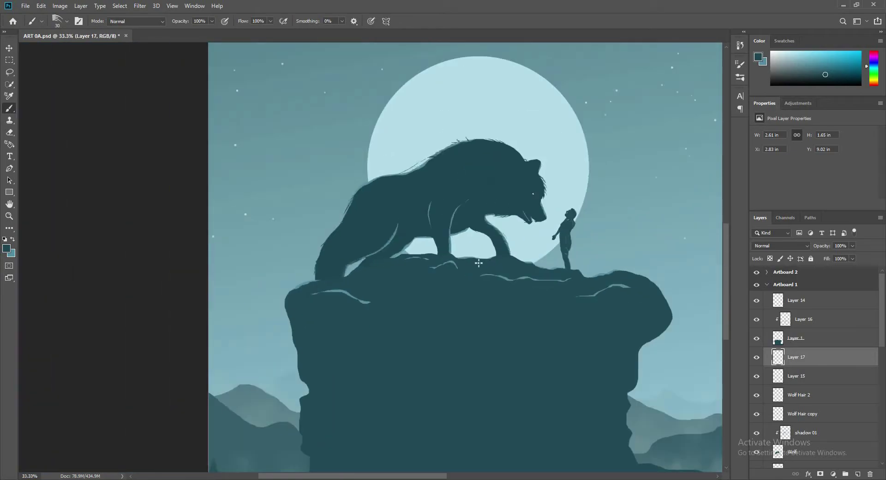
key(ctrl+plus)
key(ctrl+plus)
key(ctrl+plus)
key(ctrl+shift+alt+n)
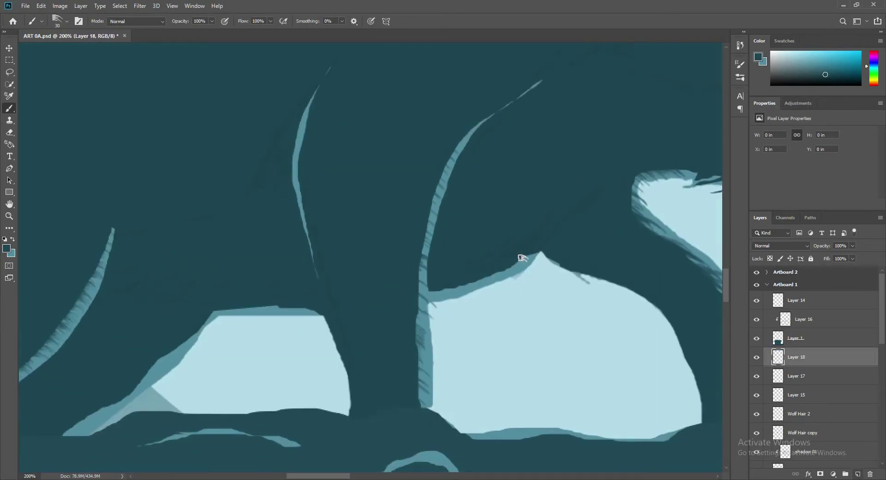
key(ctrl+minus)
key(ctrl+minus)
key(ctrl+minus)
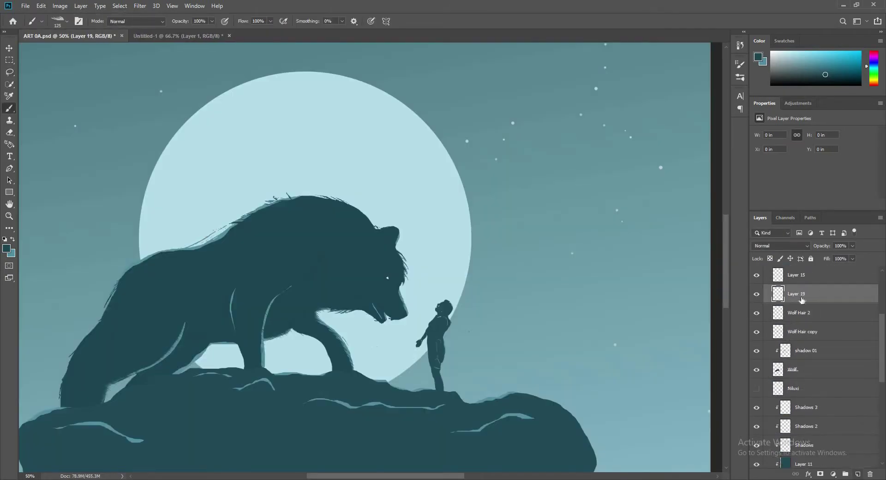
scroll(432, 249, up, 1)
key(F5)
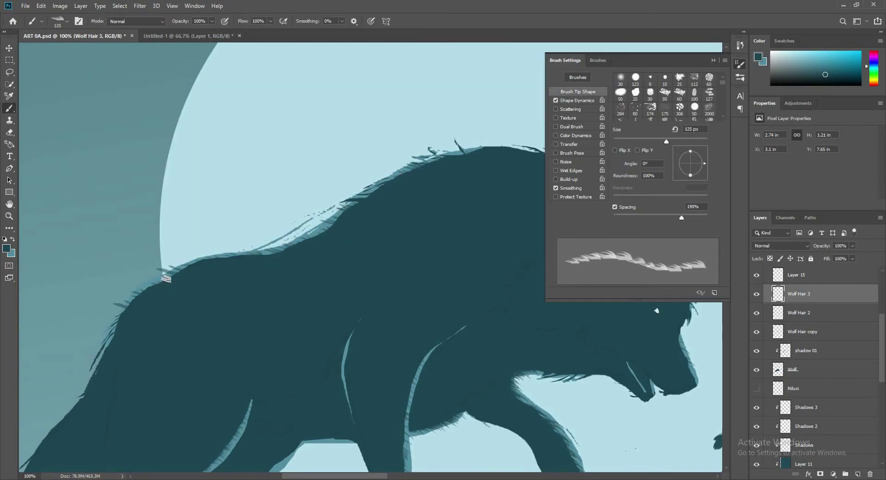
click(714, 62)
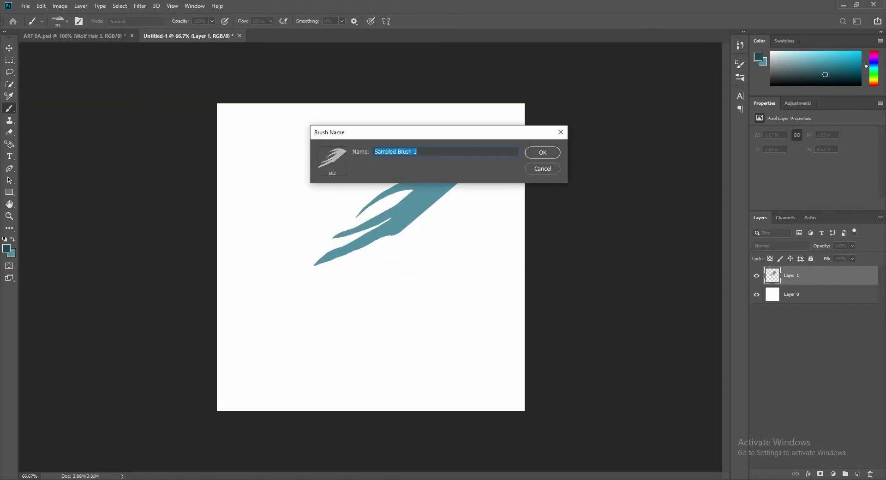
- Shrink the fur brush to 70 px
key(bracketleft)
key(bracketleft)
key(bracketleft)
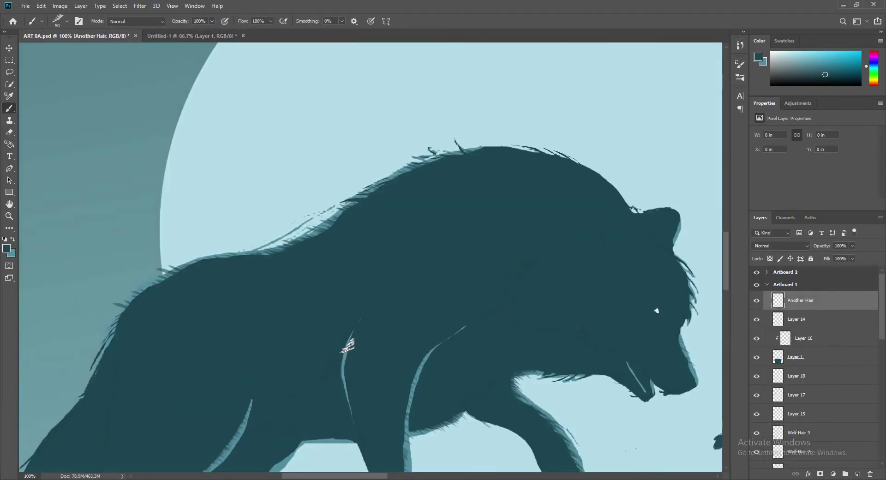
scroll(358, 420, down, 3)
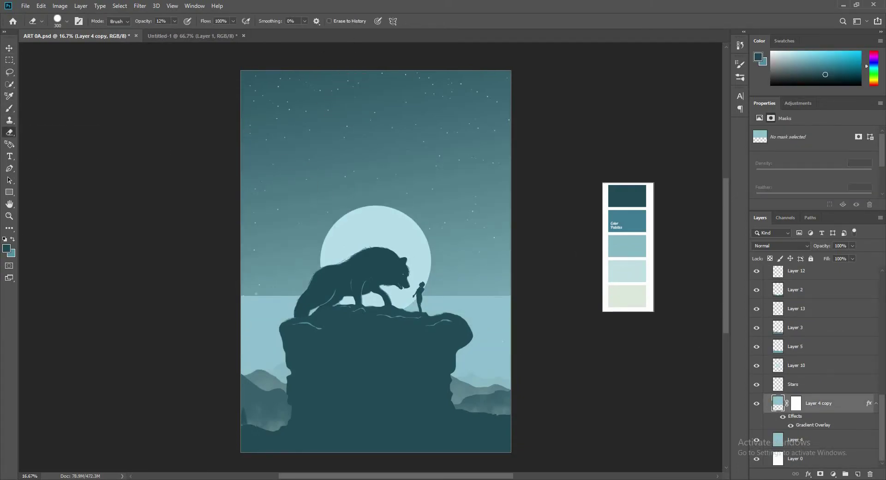
- Dim the yellow lantern glow layer to 47% opacity
drag(843, 255, 839, 254)
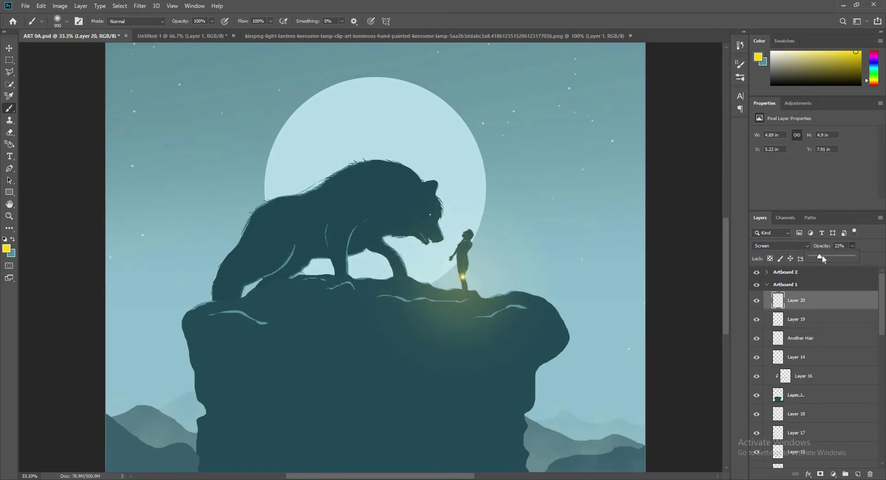
drag(833, 258, 856, 257)
key(ctrl+minus)
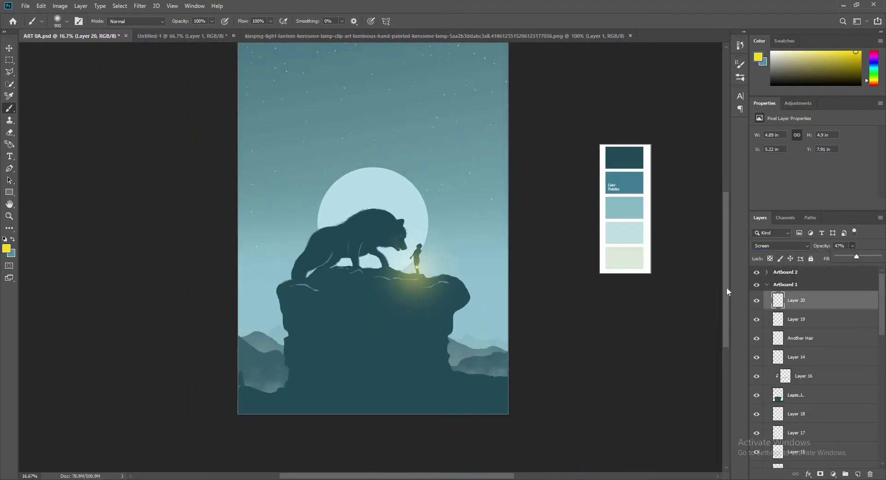
key(ctrl+minus)
key(l)
key(ctrl+plus)
key(ctrl+plus)
key(ctrl+plus)
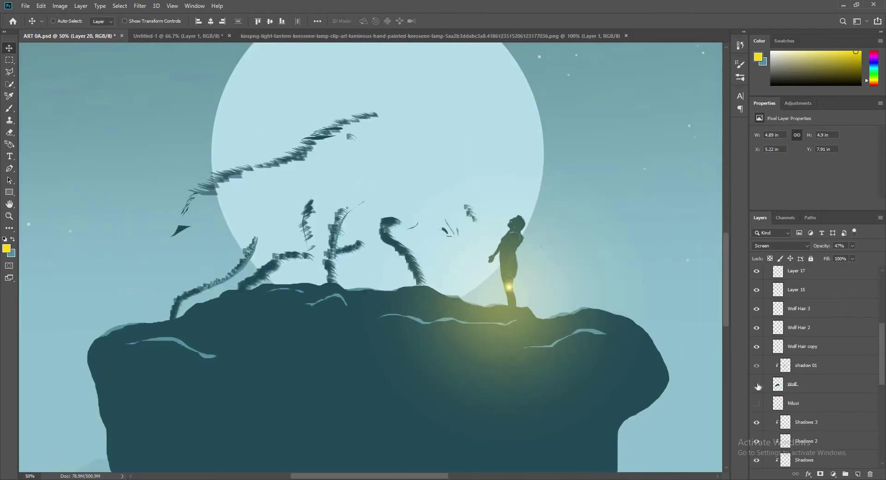
- Add a layer clipped above shadow 01 with an olive 838e5b Color Overlay
ctrl+click(441, 137)
key(ctrl+shift+alt+n)
click(14, 241)
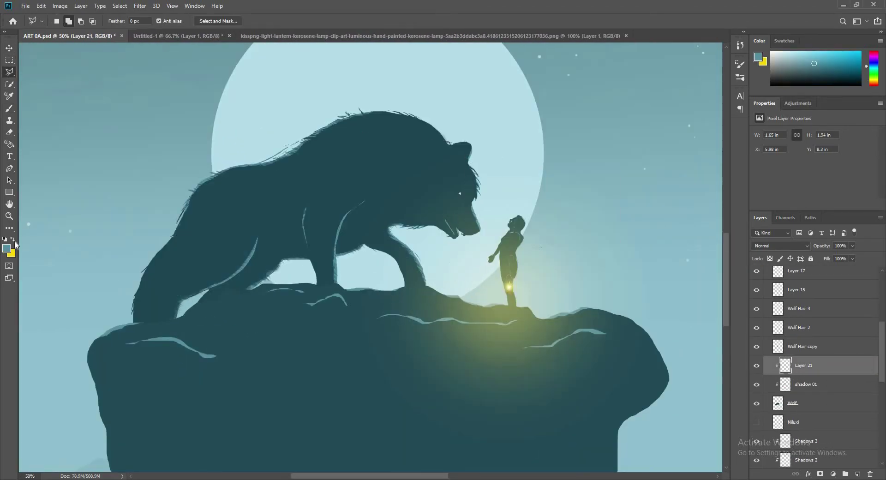
click(744, 230)
click(145, 154)
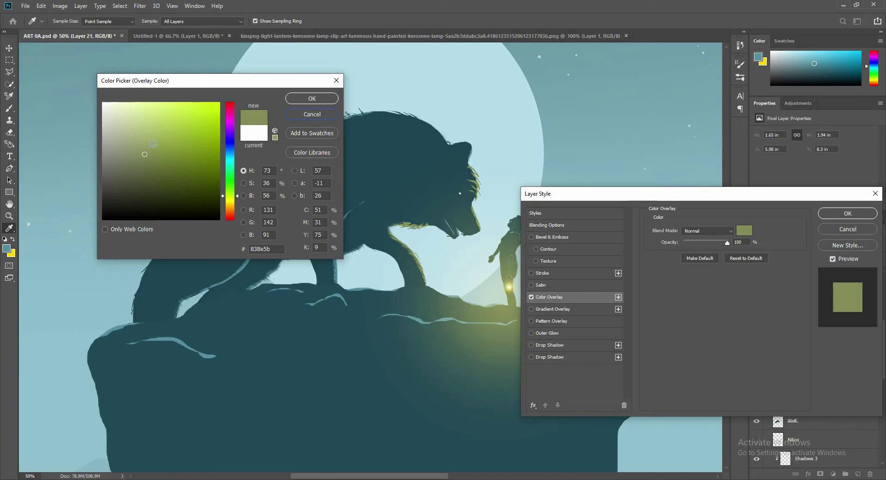
click(312, 99)
click(847, 213)
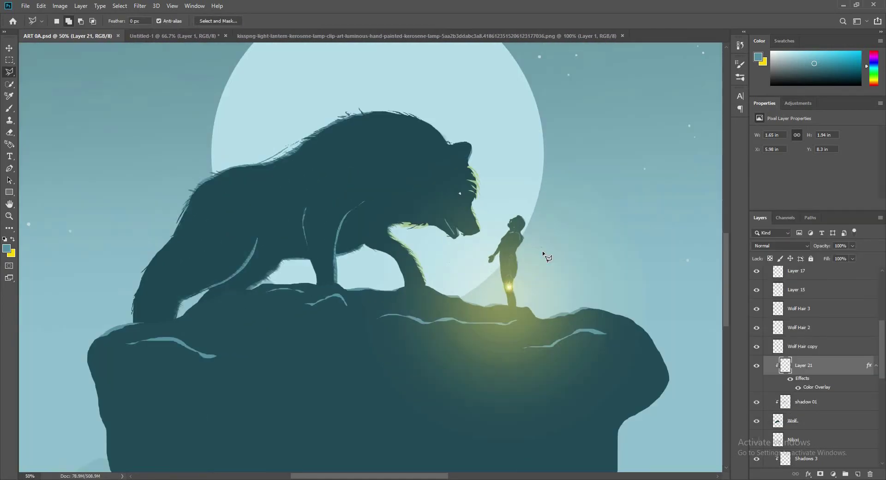
- Lower the opacity of the rock rim-light layer higher in the stack
key(alt+bracketright)
key(alt+bracketright)
key(alt+bracketright)
key(alt+bracketright)
key(alt+bracketright)
key(alt+bracketright)
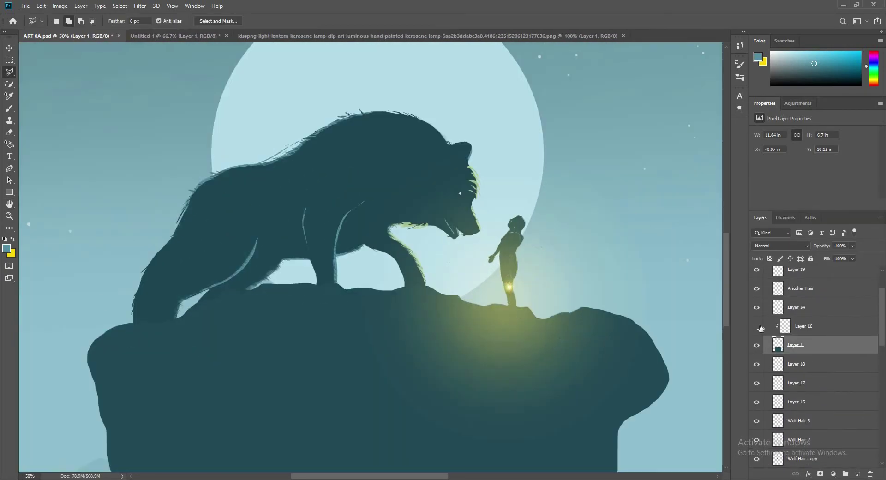
key(alt+bracketright)
key(alt+bracketright)
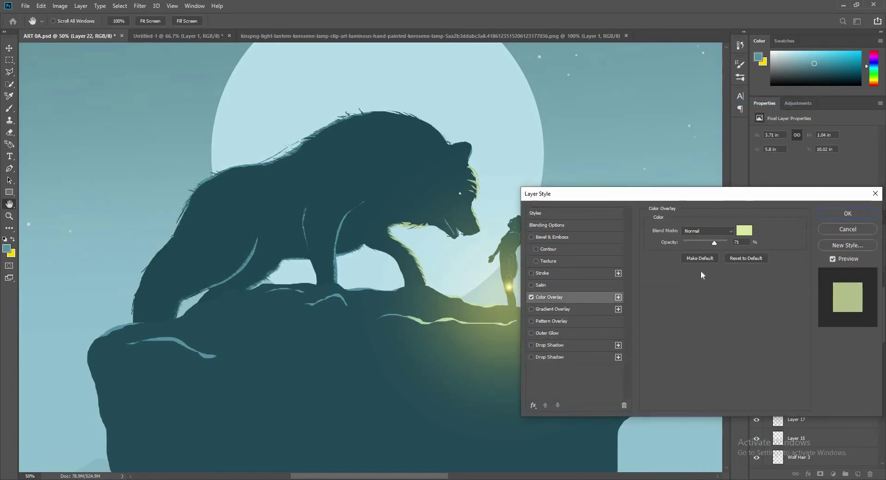
drag(852, 245, 845, 258)
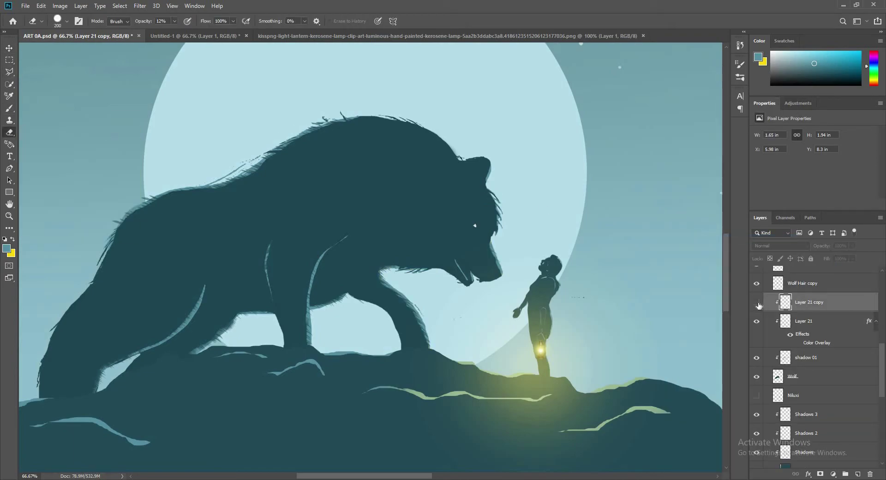
- Merge Layer 21 copy into Layer 21
drag(760, 325, 763, 306)
click(808, 307)
key(Delete)
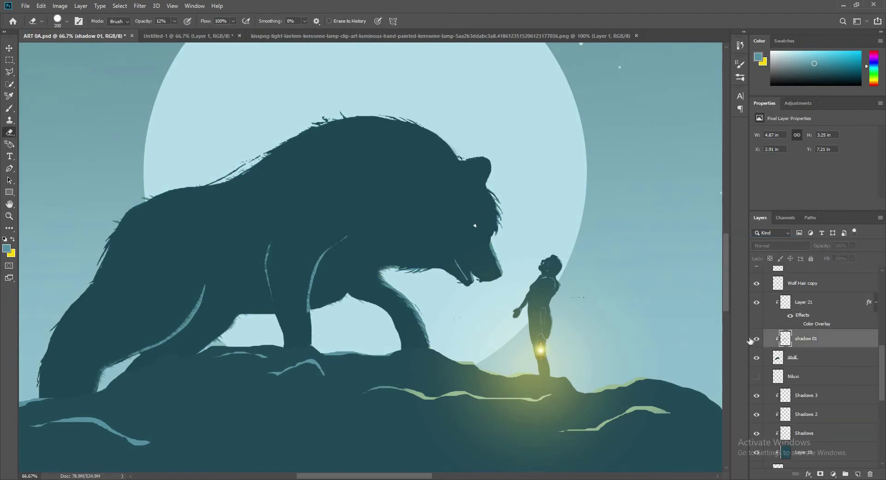
key(alt+bracketleft)
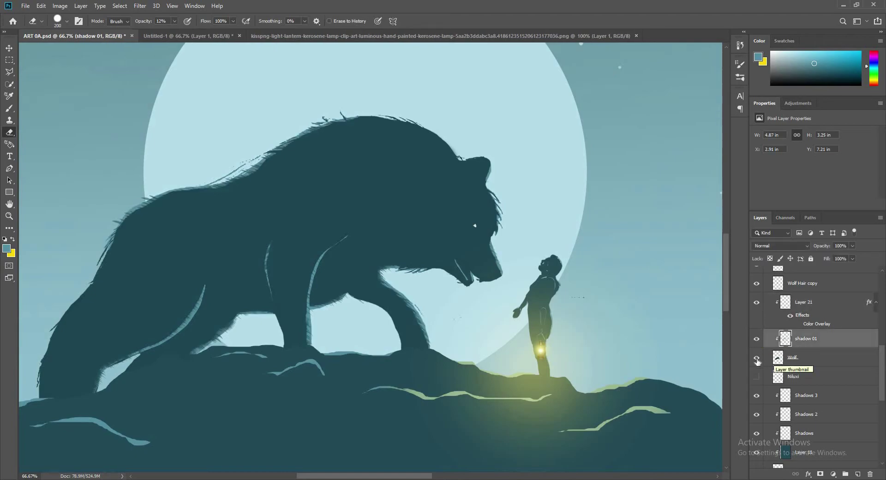
- Paint a pale green highlight along the wolf's snout on Layer 21
click(802, 306)
key(b)
click(758, 56)
click(311, 93)
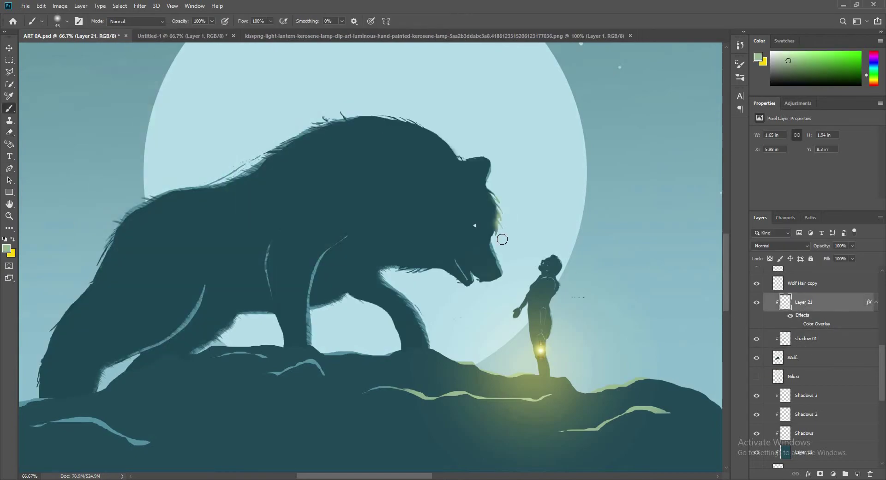
scroll(512, 217, up, 2)
key(ctrl+plus)
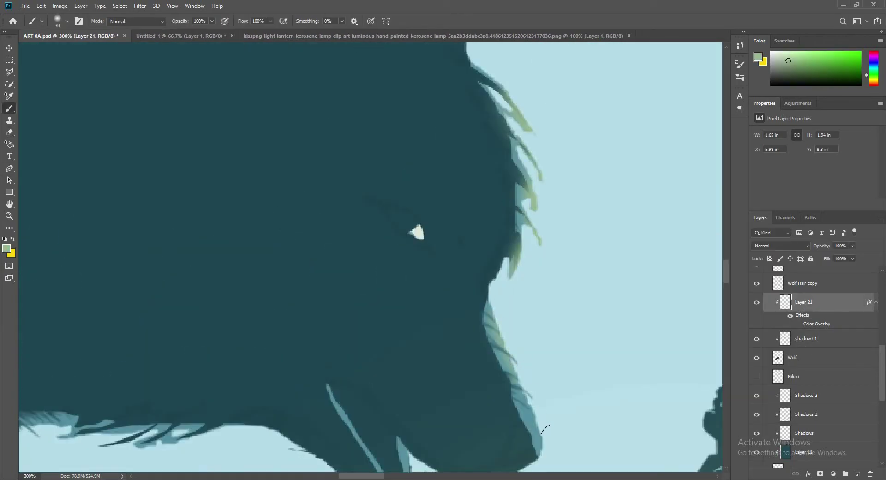
mouse_move(328, 195)
mouse_down()
mouse_move(380, 279)
mouse_move(401, 295)
mouse_up()
- Move Layer 15 below Wolf Hair 2
key(v)
scroll(760, 405, up, 3)
key(ctrl+0)
click(796, 365)
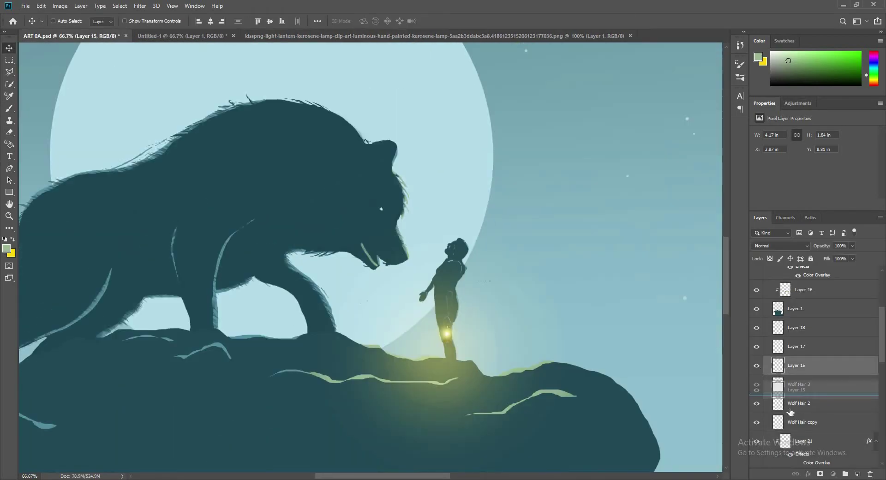
drag(796, 365, 796, 411)
- Use a smaller brush for the jaw rim light and review it across the whole poster
key(ctrl+plus)
key(ctrl+plus)
key(ctrl+plus)
key(b)
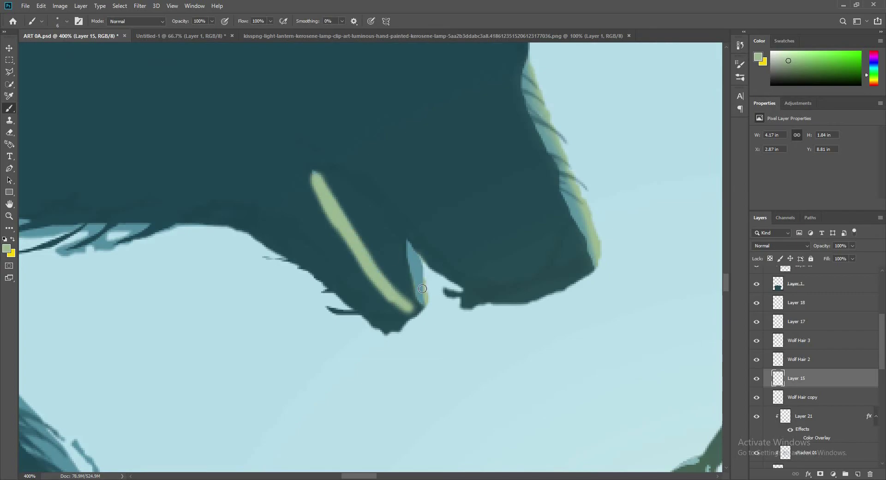
key(ctrl+minus)
key(ctrl+minus)
key(ctrl+0)
key(ctrl+1)
key(ctrl+plus)
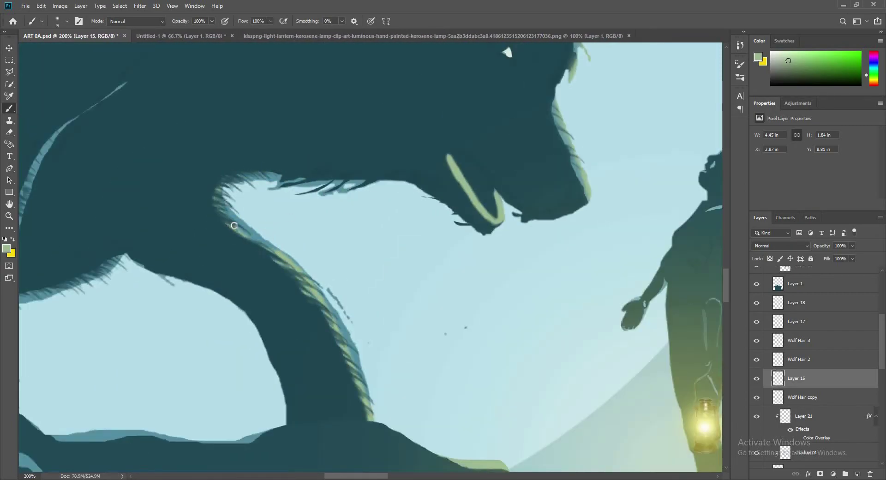
key(ctrl+0)
key(ctrl+plus)
key(ctrl+plus)
key(ctrl+plus)
key(ctrl+0)
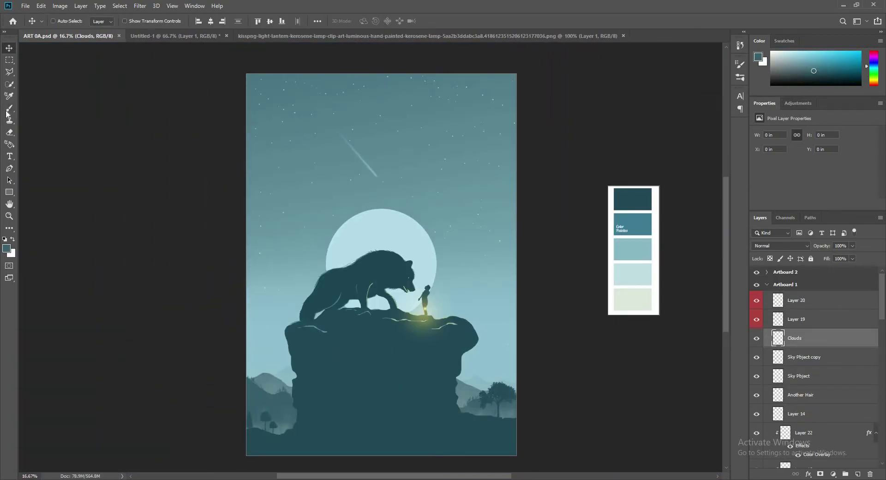
- Paint white fog over the sky with a fog brush and set Clouds to 41% opacity
click(9, 108)
right_click(333, 176)
scroll(461, 346, down, 2)
double_click(490, 331)
key(x)
right_click(369, 213)
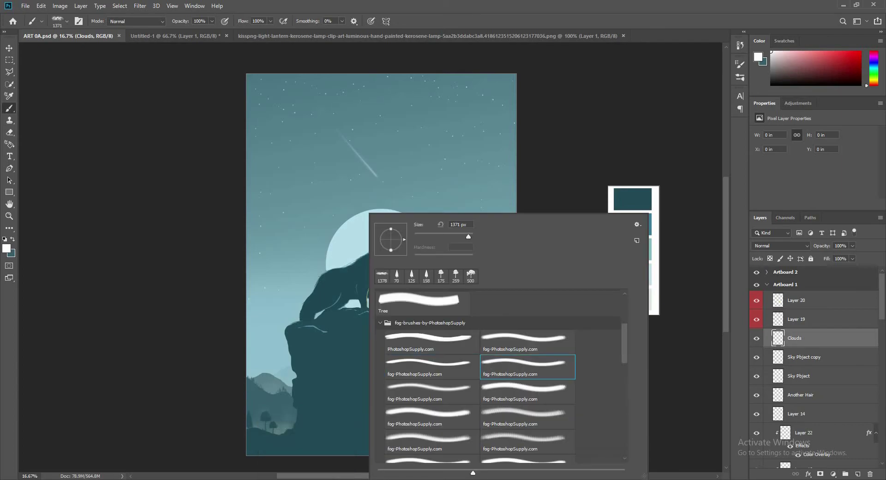
double_click(527, 392)
click(277, 245)
click(480, 277)
click(852, 245)
drag(852, 257, 828, 256)
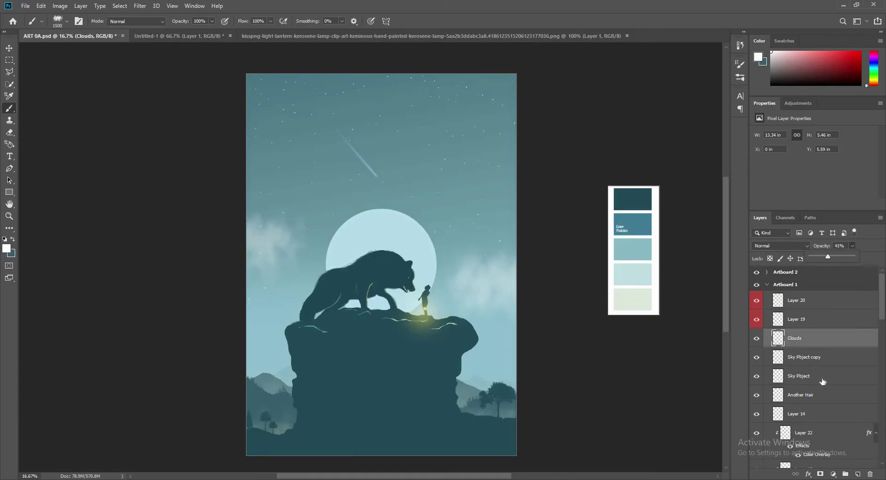
- Paint soft cloud strokes along the top edge on a new layer
click(858, 474)
key(a)
key(b)
drag(268, 87, 507, 88)
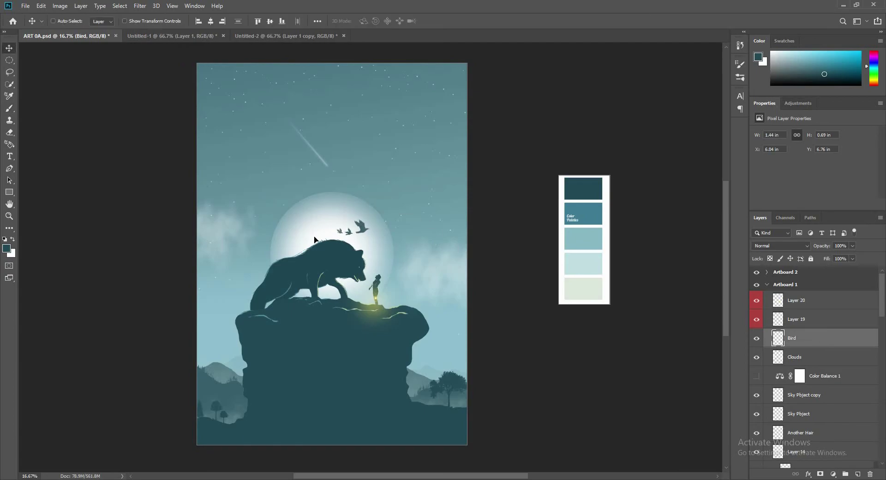
- Duplicate the bird flock beside the girl and shift the birds up and left
drag(289, 235, 409, 281)
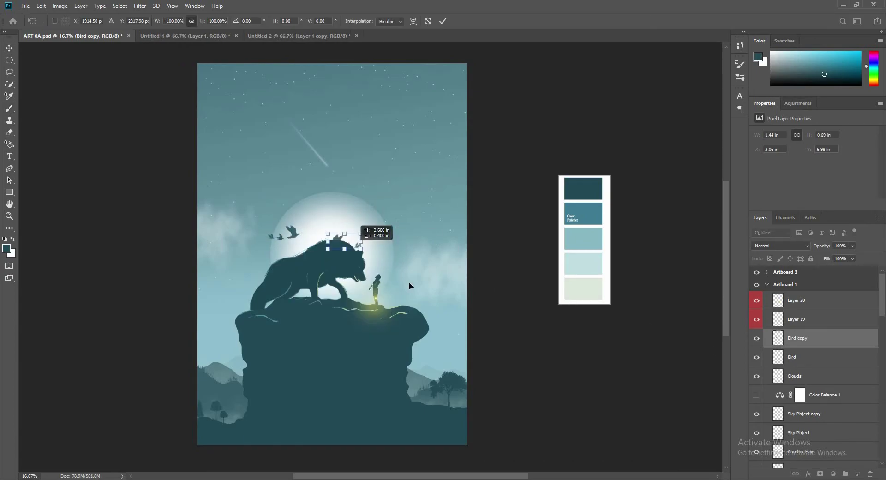
key(e)
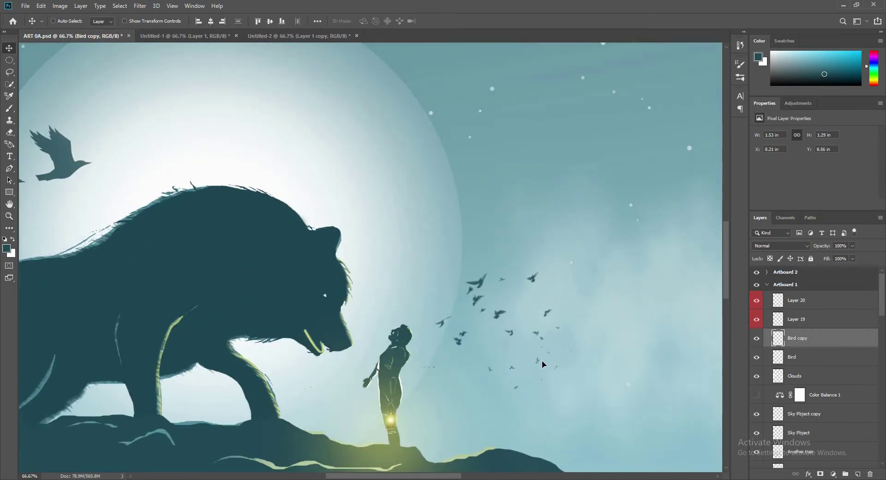
drag(411, 284, 401, 277)
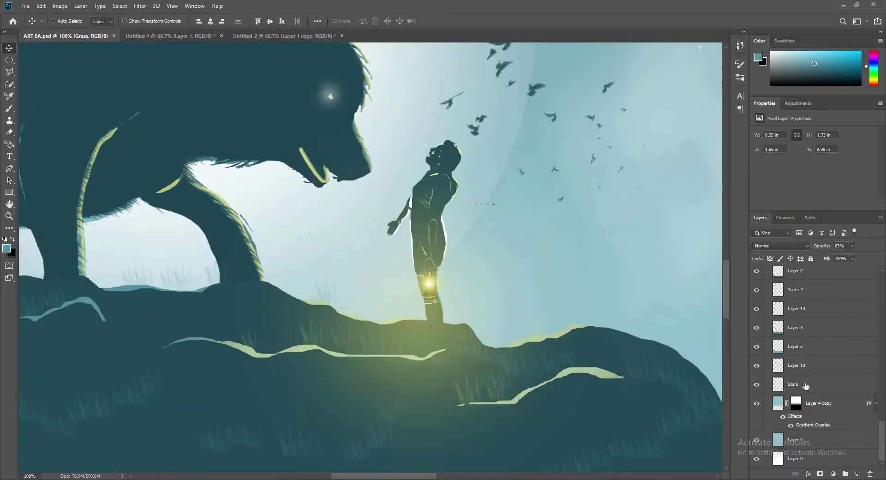
- On a new layer, paint a thin highlight along the girl's face with a small brush
click(756, 301)
scroll(436, 156, up, 5)
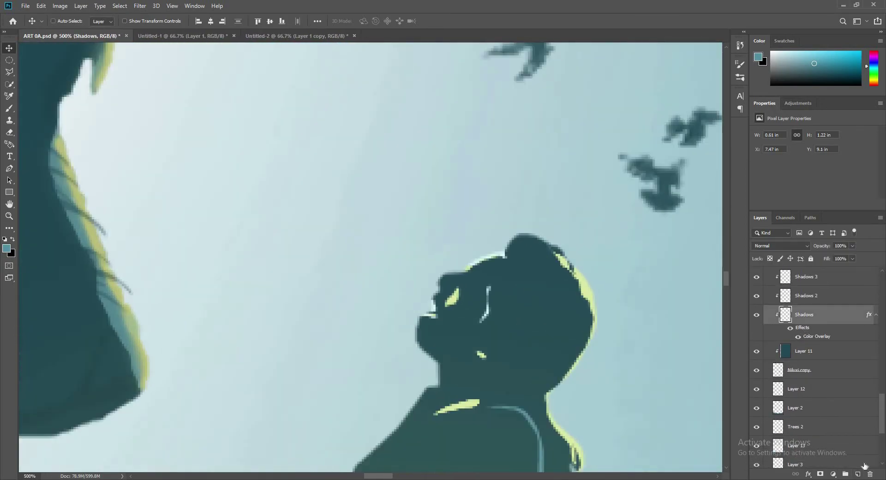
right_click(555, 277)
drag(503, 256, 499, 288)
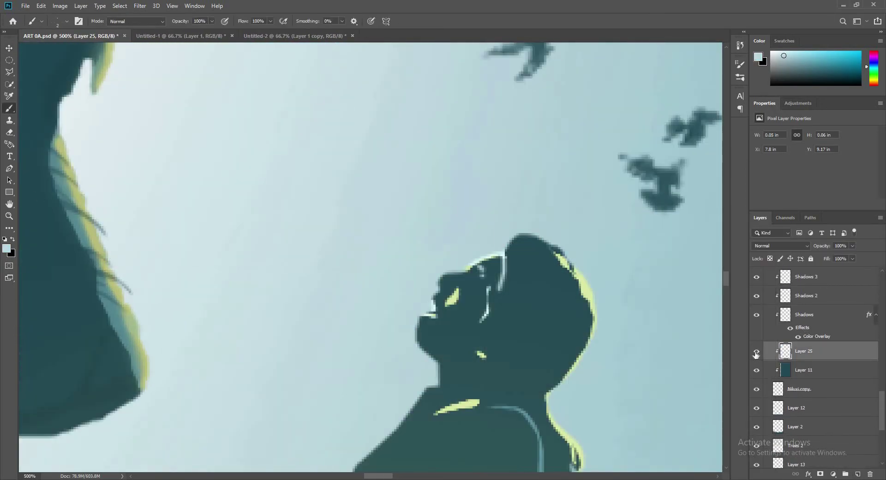
- Hide the dark silhouette to reveal the photo and select the Shadows layer with the Eraser
click(756, 370)
scroll(440, 357, down, 10)
scroll(603, 306, up, 10)
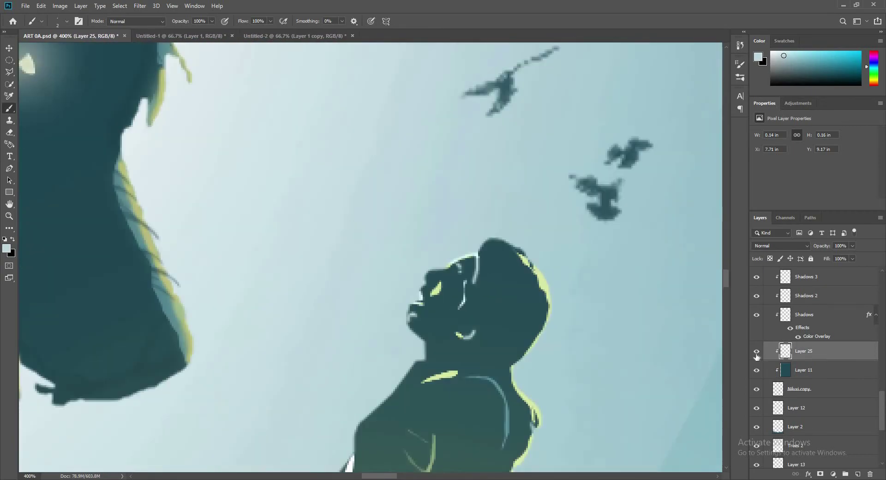
scroll(498, 212, down, 5)
scroll(499, 212, down, 3)
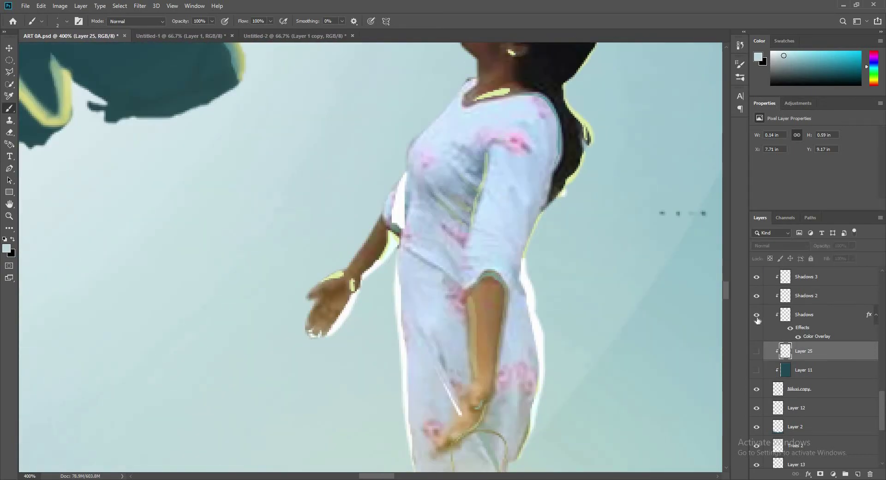
click(784, 314)
key(e)
scroll(489, 259, down, 1)
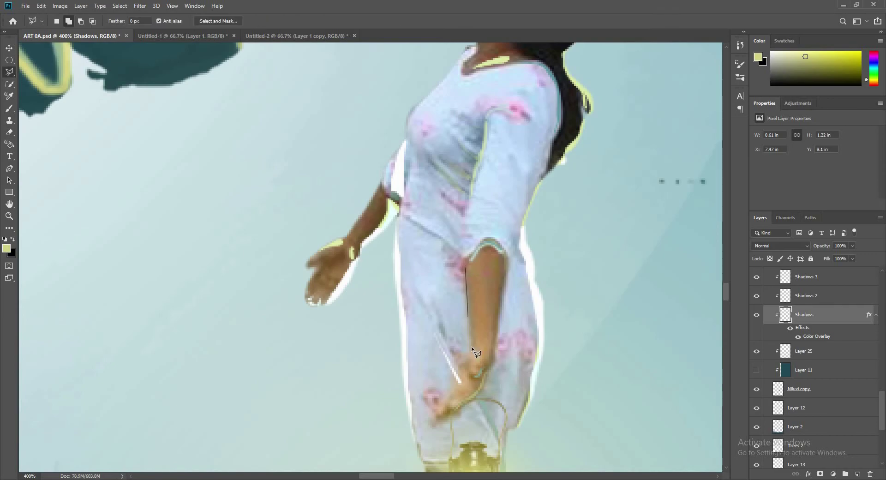
- Add a clipped layer above Shadows, outline the girl's arm, and ready the Brush on Layer 26
key(ctrl+shift+alt+n)
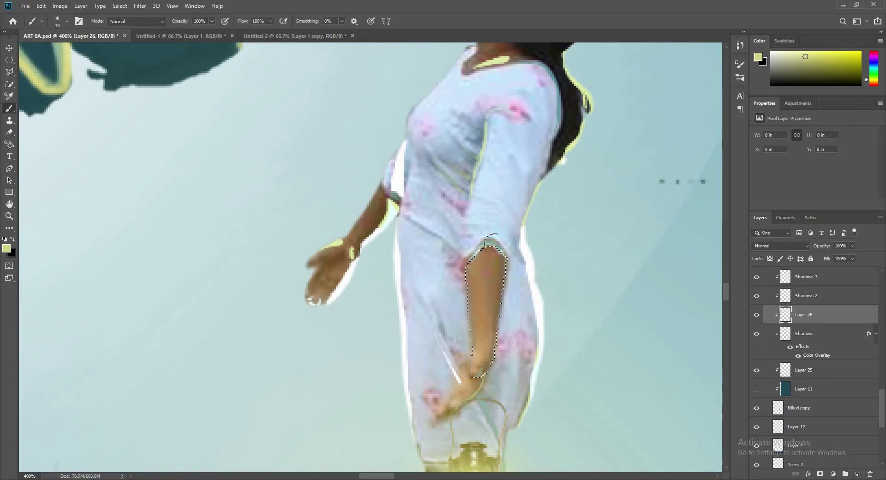
key(ctrl+0)
scroll(637, 336, up, 5)
click(804, 388)
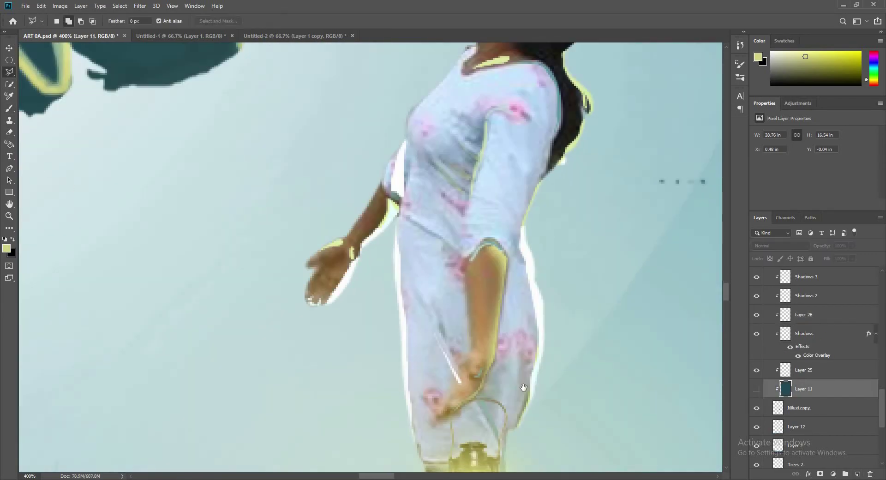
key(l)
click(488, 277)
click(803, 314)
key(b)
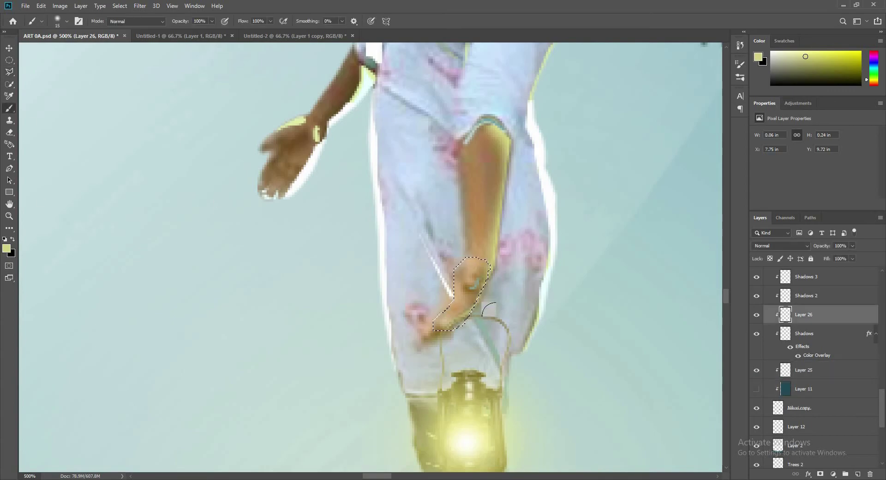
- Duplicate the Niluxi copy layer, clip it, and erase parts of the girl's head and dress
key(ctrl+0)
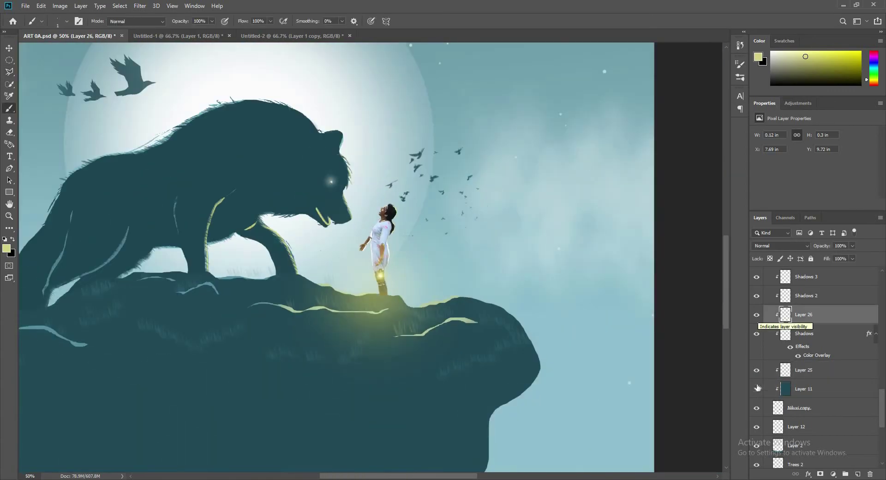
scroll(277, 257, up, 5)
click(799, 407)
key(ctrl+j)
key(ctrl+j)
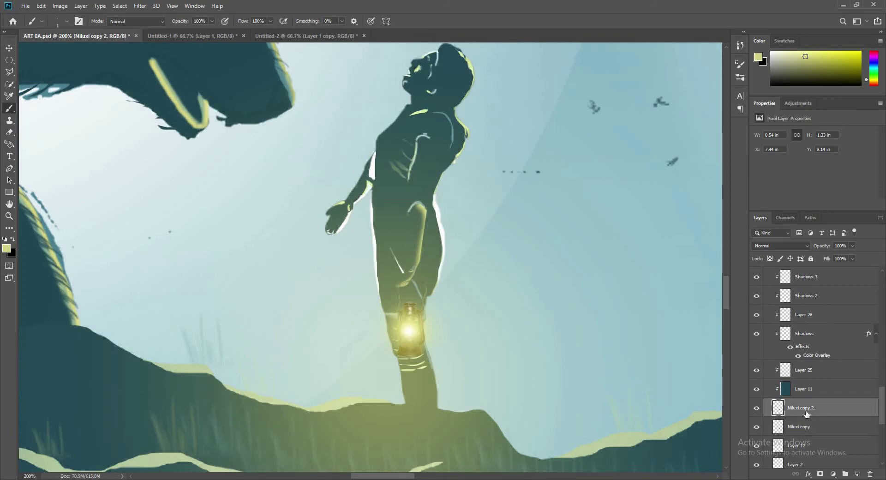
click(756, 389)
key(ctrl+alt+g)
key(e)
drag(443, 60, 406, 193)
mouse_move(450, 276)
mouse_down()
mouse_move(434, 152)
mouse_move(406, 277)
mouse_up()
- Apply an effect through the Filter Gallery and reposition the lantern glow
click(139, 6)
click(157, 43)
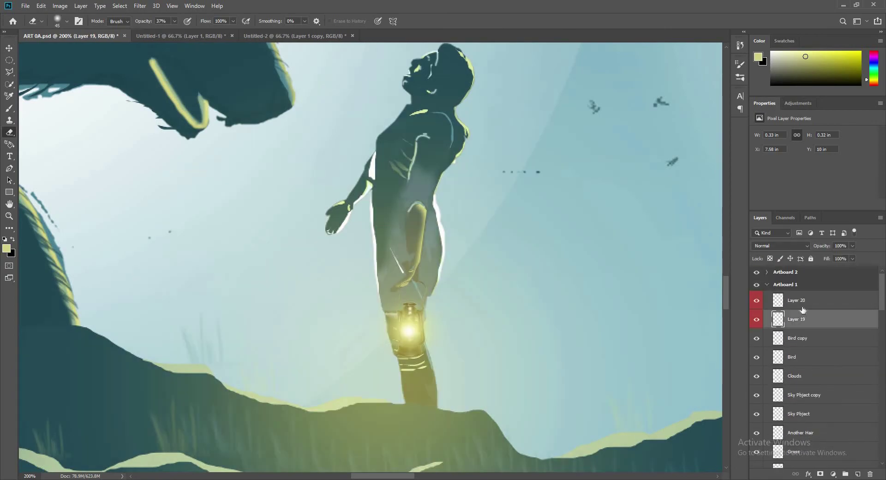
drag(410, 318, 404, 312)
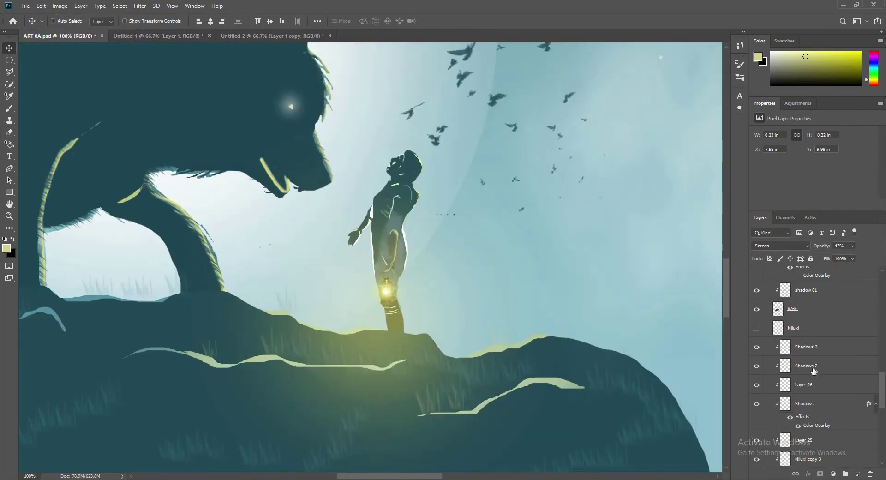
scroll(494, 277, down, 5)
scroll(764, 340, down, 3)
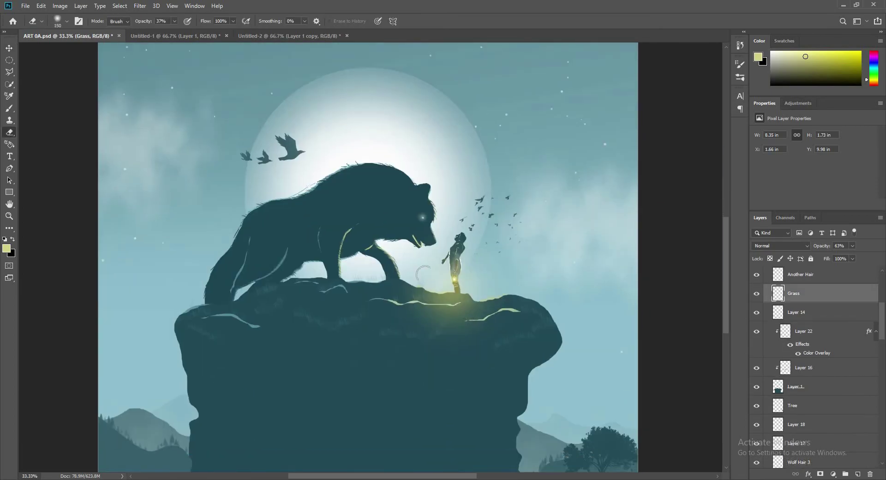
- In Color Balance 1 Properties, set midtones Cyan-Red to -72 and Magenta-Green to -61
scroll(549, 340, down, 3)
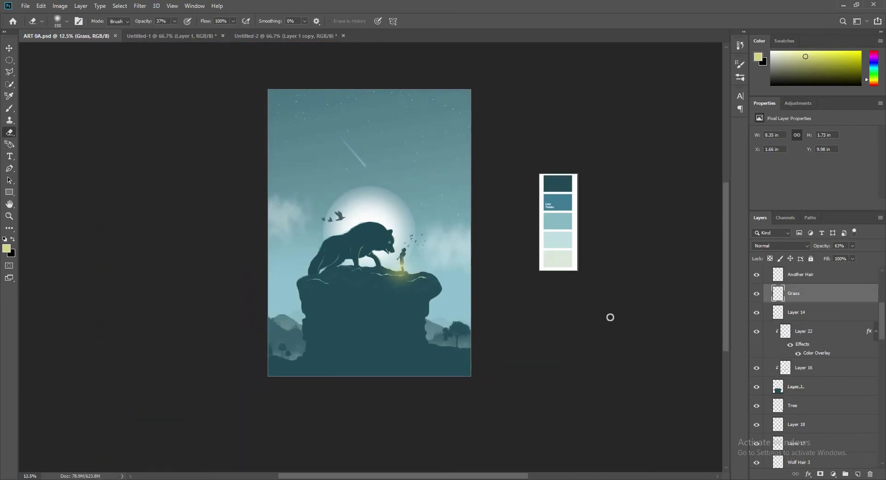
key(ctrl+plus)
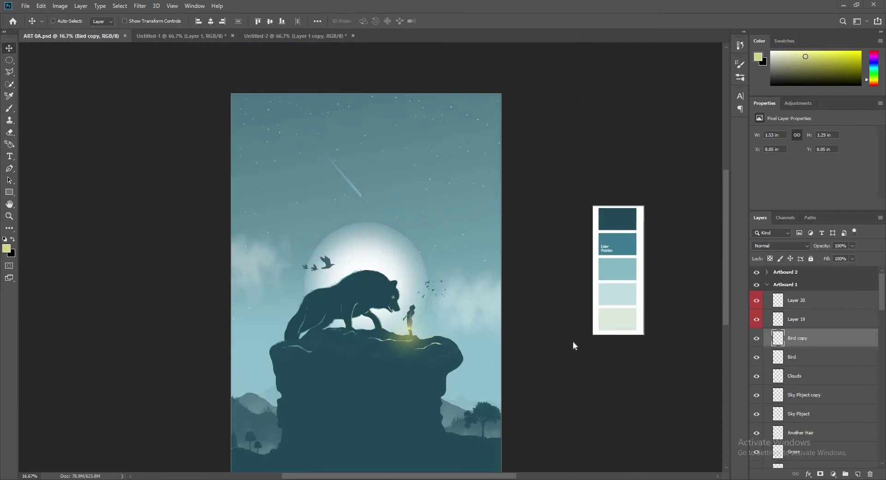
text(2)
key(Tab)
text(-61)
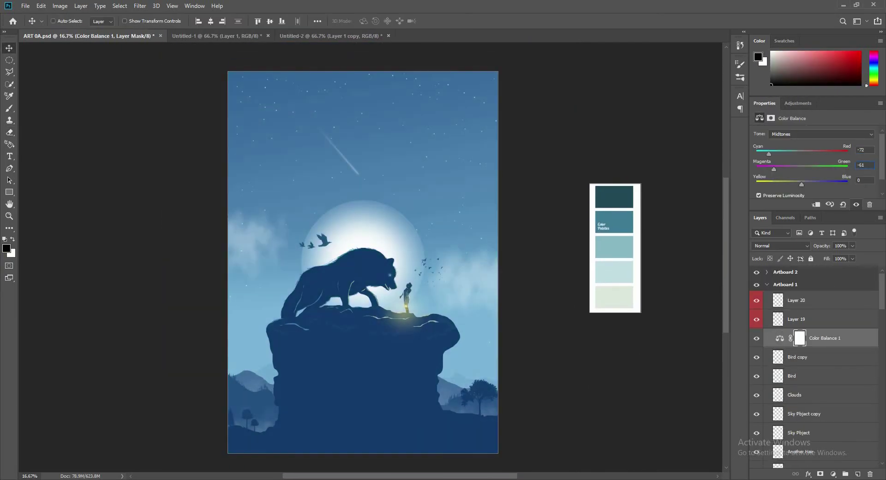